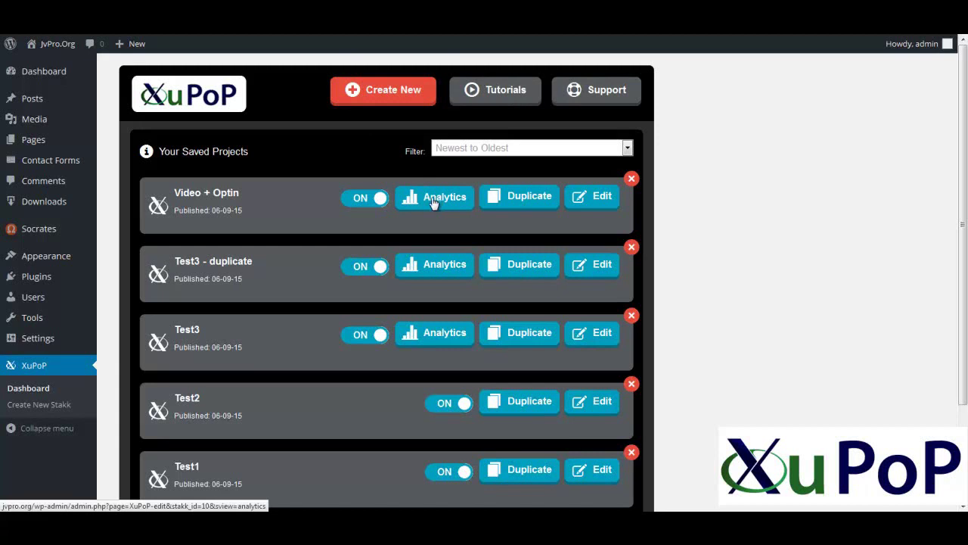
Toggle the Video + Optin project's status off and back on
click(362, 200)
click(370, 202)
click(371, 203)
click(371, 203)
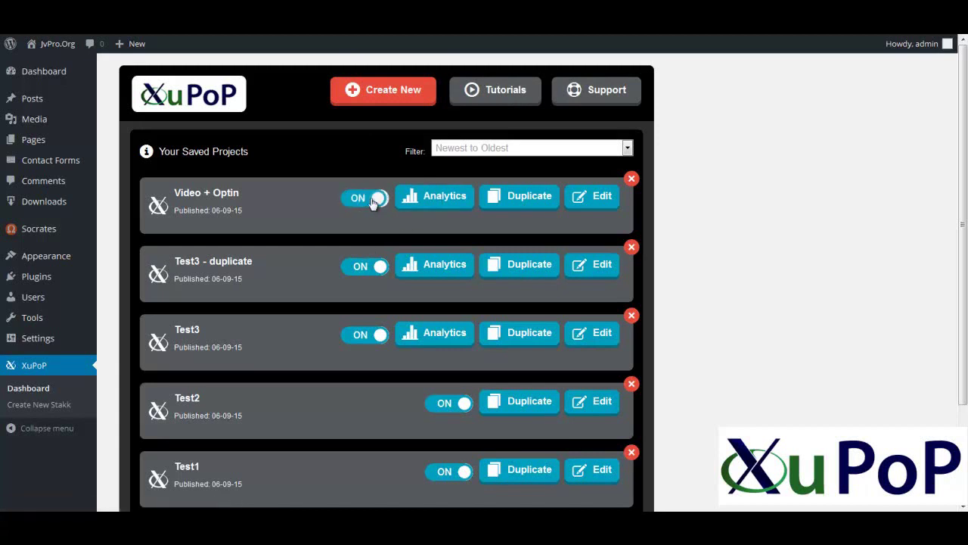
Duplicate the Video + Optin project and open the copy for editing
click(524, 205)
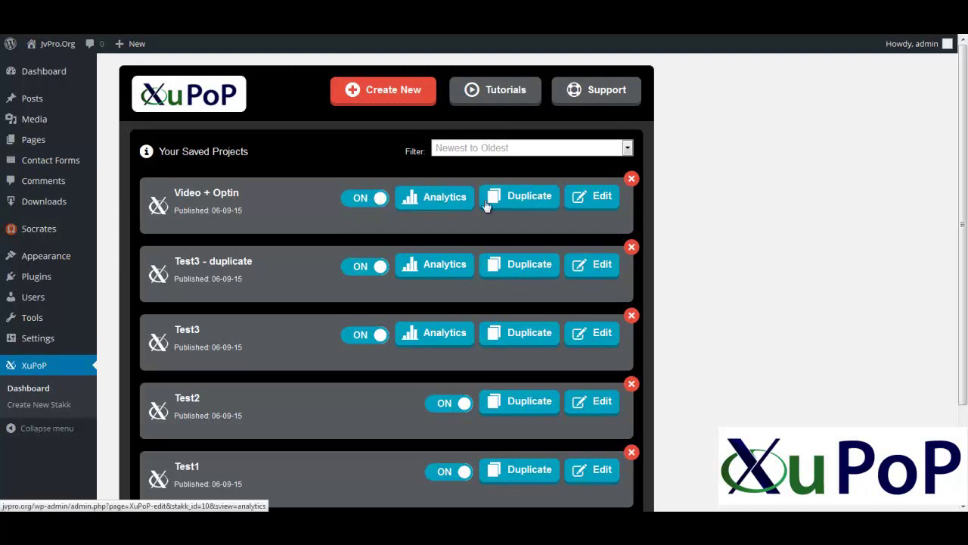
click(526, 198)
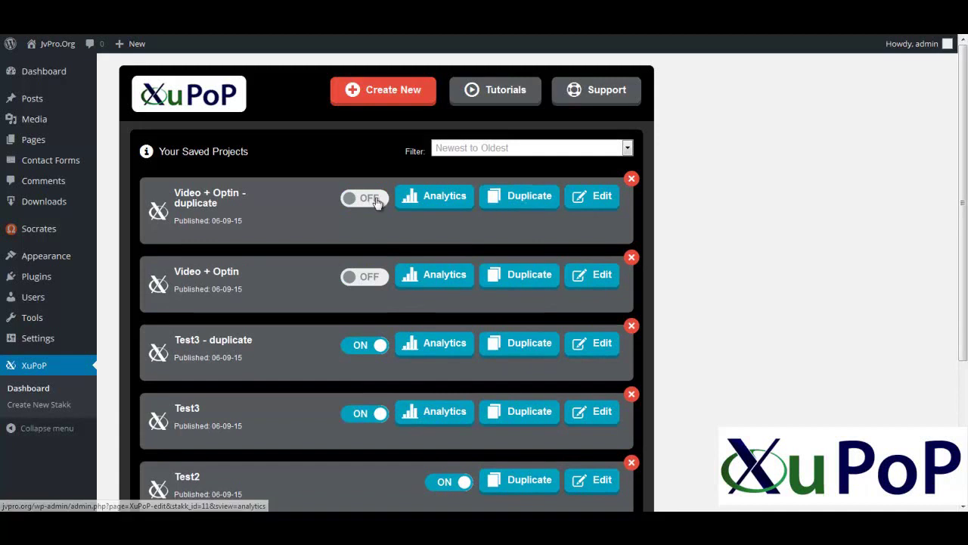
click(602, 198)
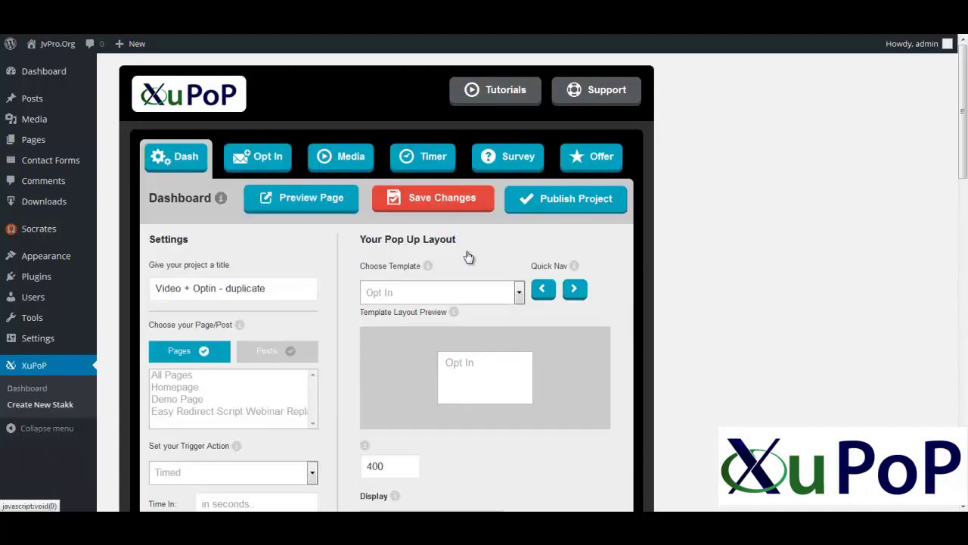
Title the project Test and choose the Media + Opt In + Timer template for the pop-up layout
drag(277, 287, 101, 289)
text(Test)
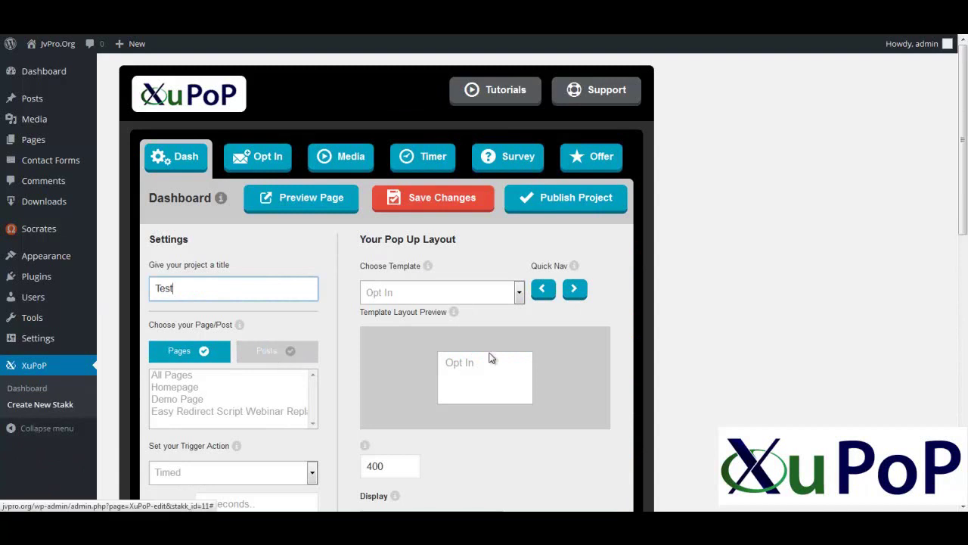
click(519, 292)
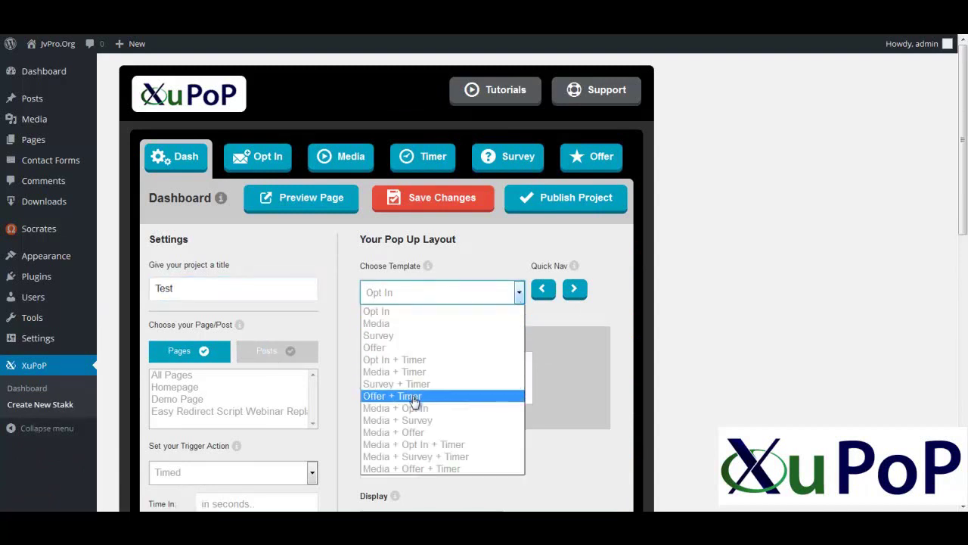
click(403, 447)
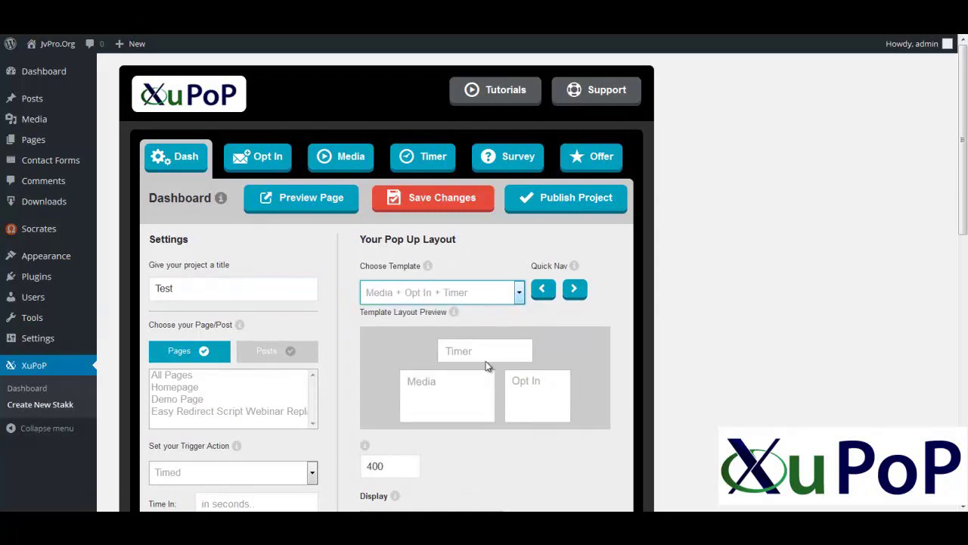
Use the Timed trigger action and set its time in to 2 seconds
scroll(485, 360, down, 4)
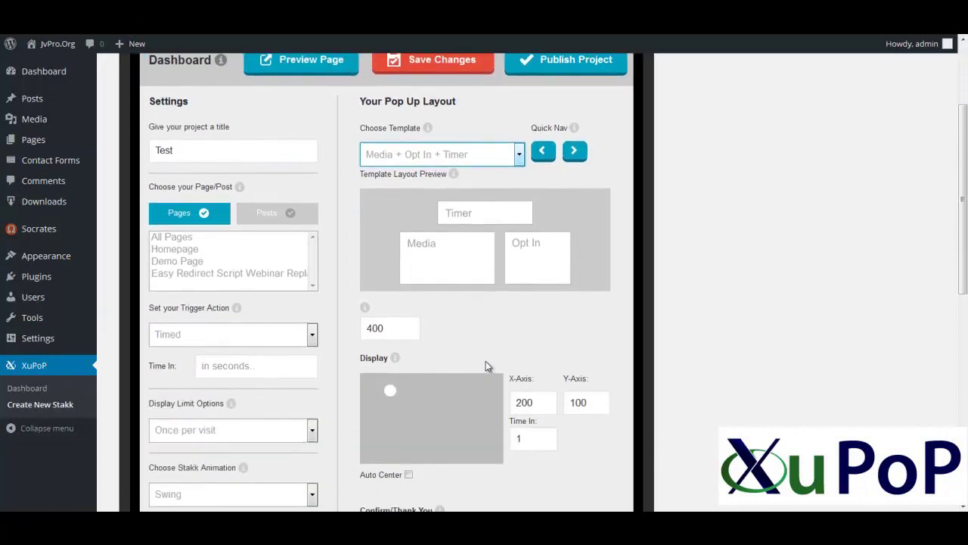
click(266, 336)
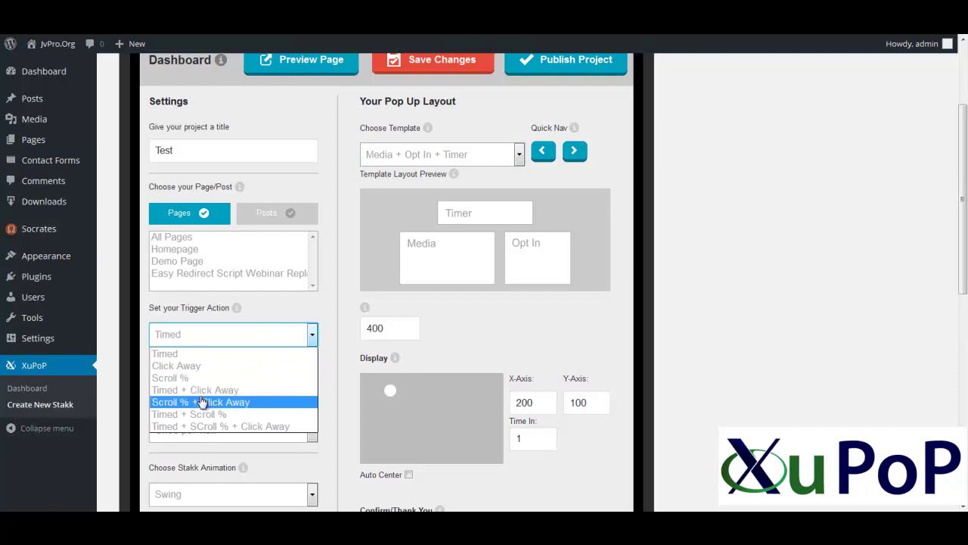
click(194, 337)
click(225, 369)
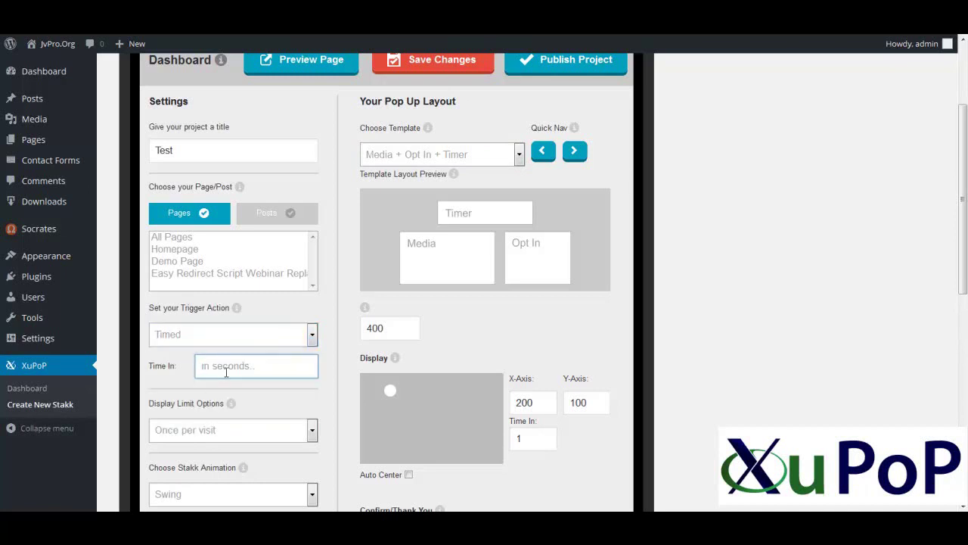
text(2)
key(Tab)
Choose Once per visit as the display limit and Swing as the Stakk animation
scroll(257, 332, down, 2)
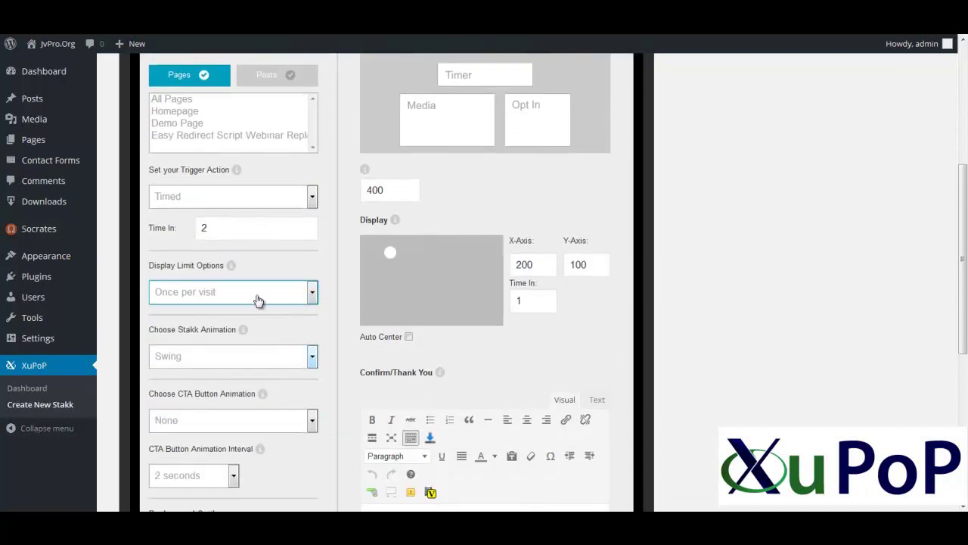
click(258, 300)
click(220, 314)
click(204, 358)
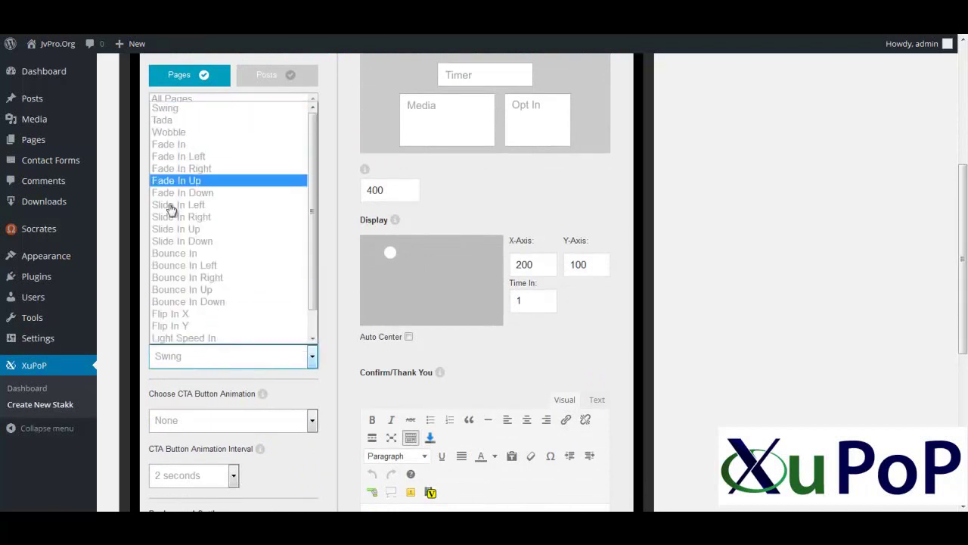
click(187, 107)
Try the Video background type in the background settings, and set the type to Image
scroll(205, 276, down, 2)
scroll(208, 352, down, 1)
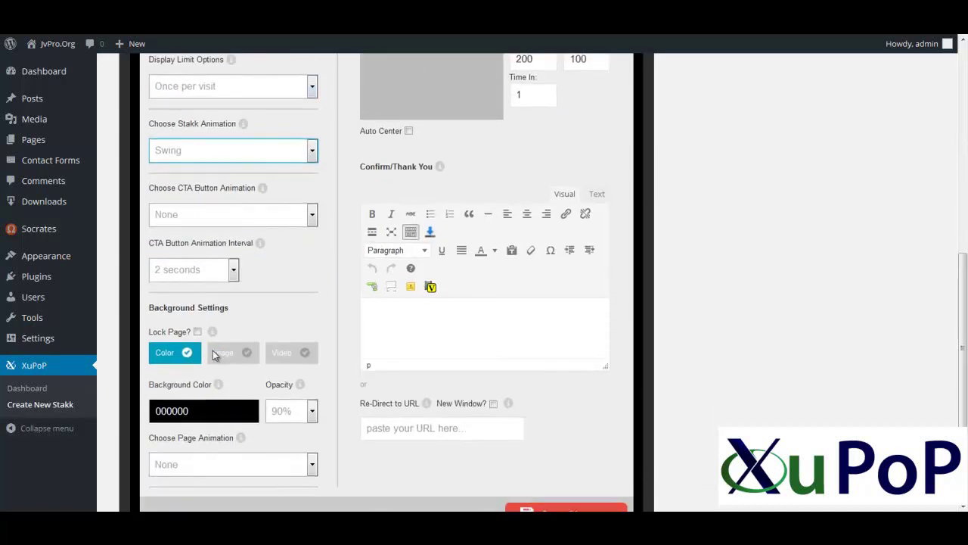
click(282, 352)
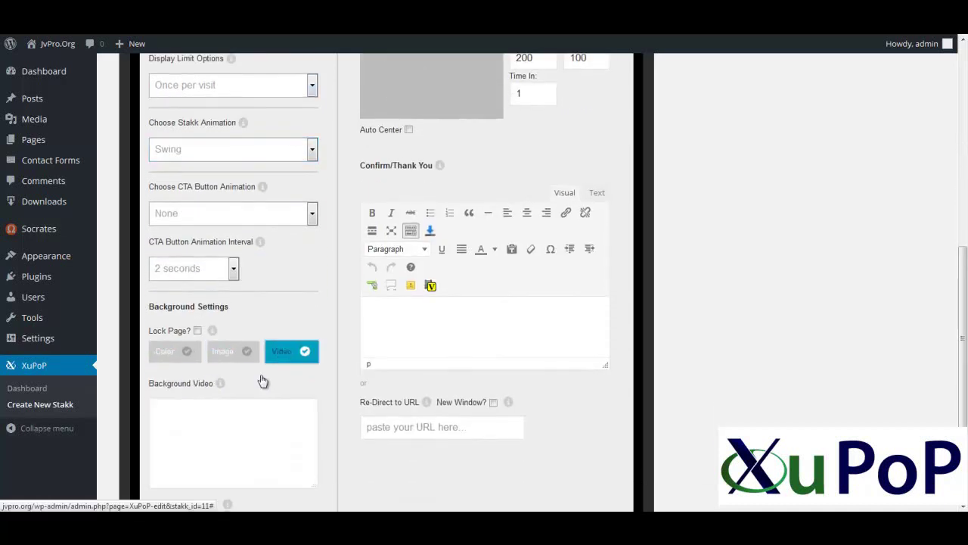
click(216, 433)
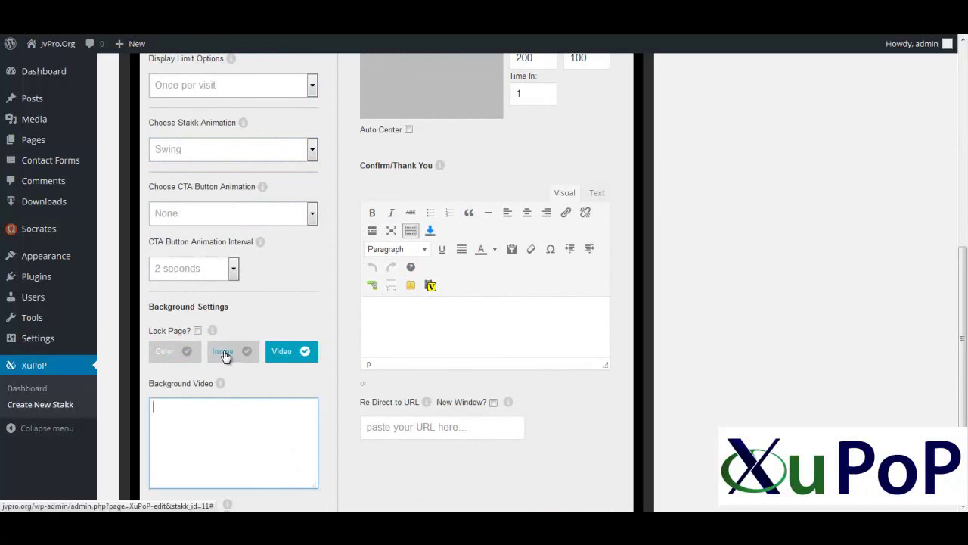
scroll(231, 383, down, 2)
click(213, 438)
click(211, 448)
click(228, 290)
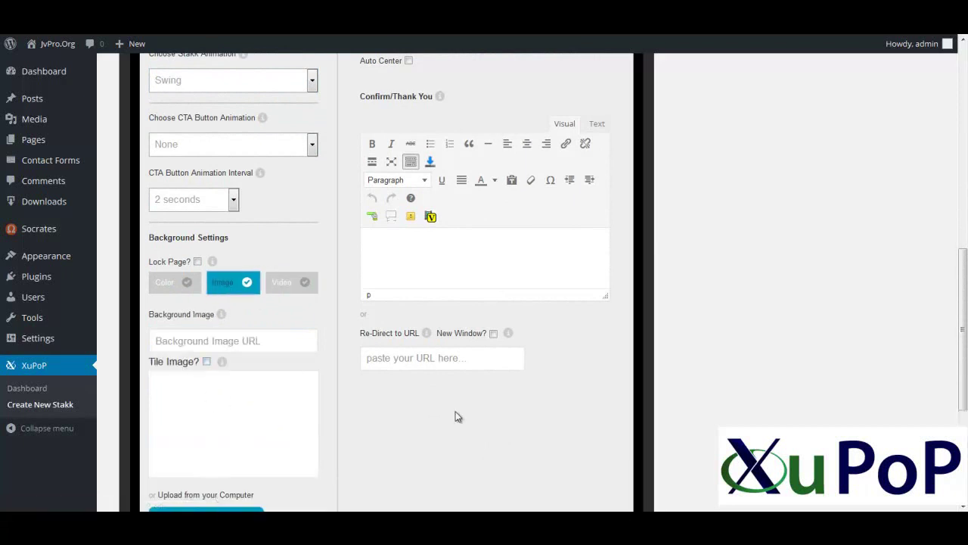
scroll(456, 412, up, 2)
scroll(412, 431, down, 2)
click(399, 357)
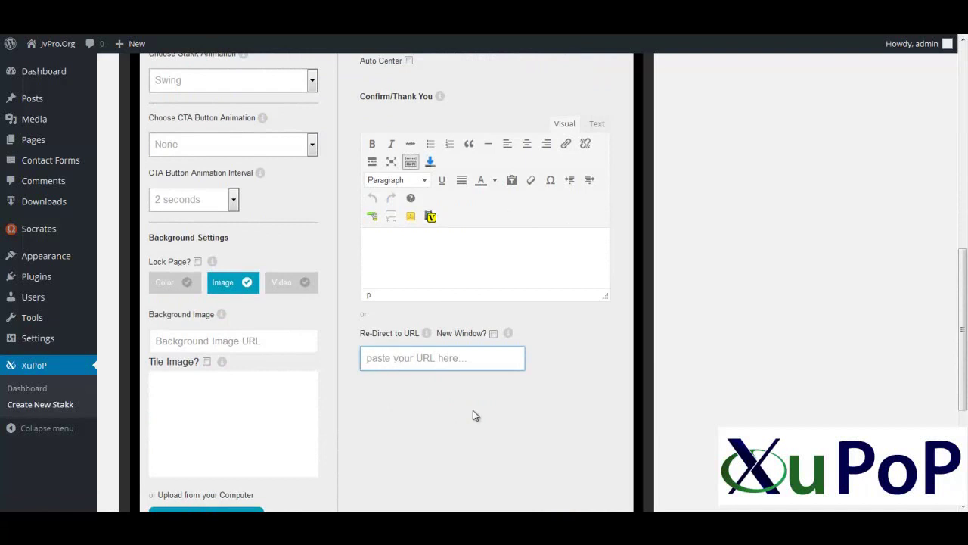
Open the email opt-in settings of the pop-up project
scroll(473, 413, up, 4)
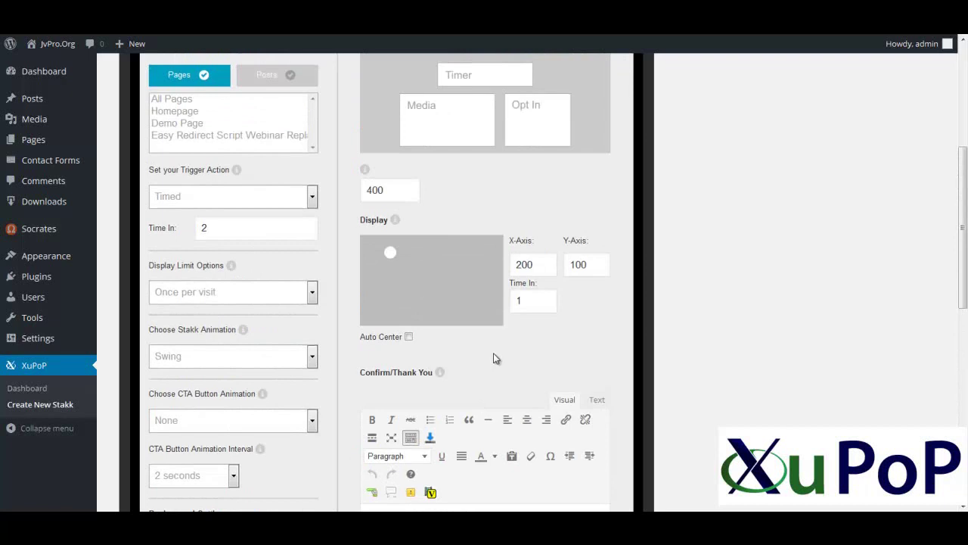
scroll(493, 359, up, 4)
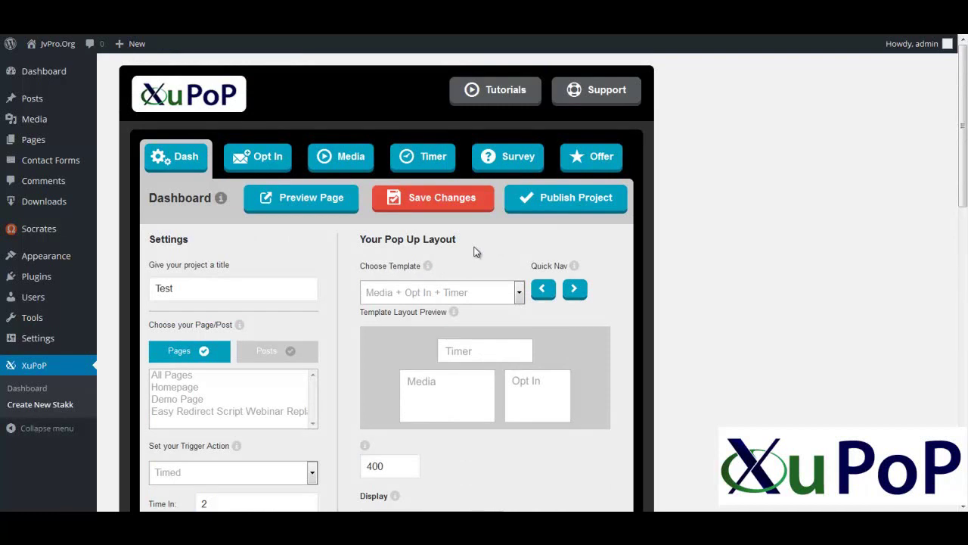
click(261, 162)
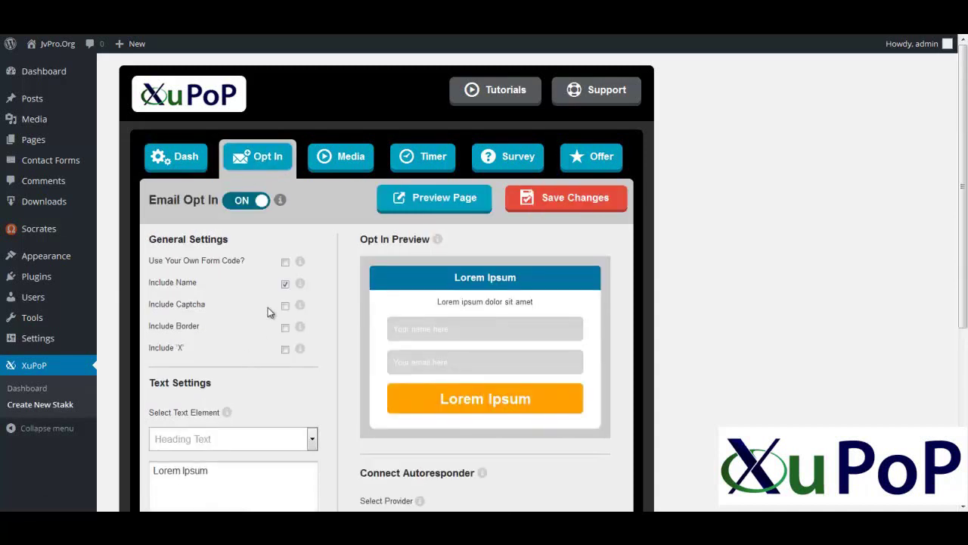
Turn on the option to use custom form code for the opt-in, and turn it off again
click(285, 263)
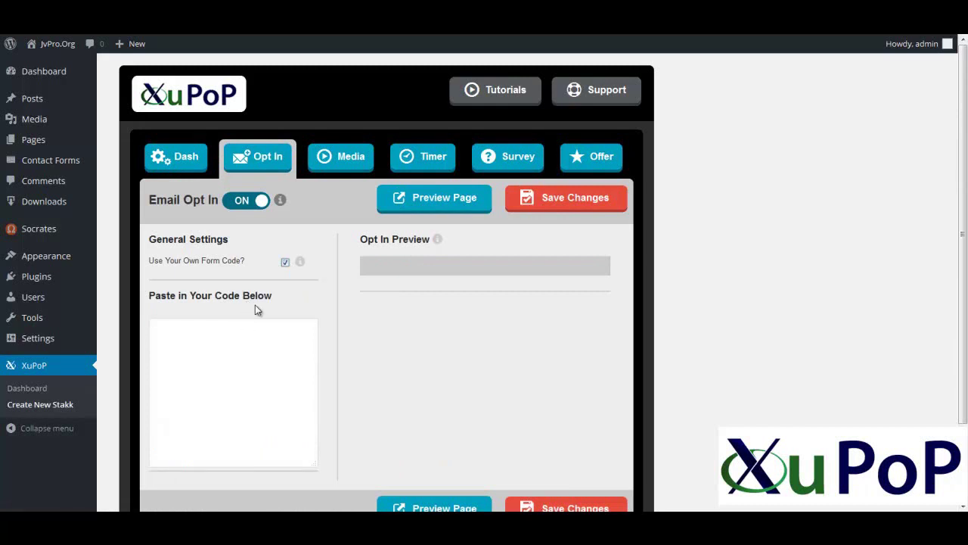
click(237, 336)
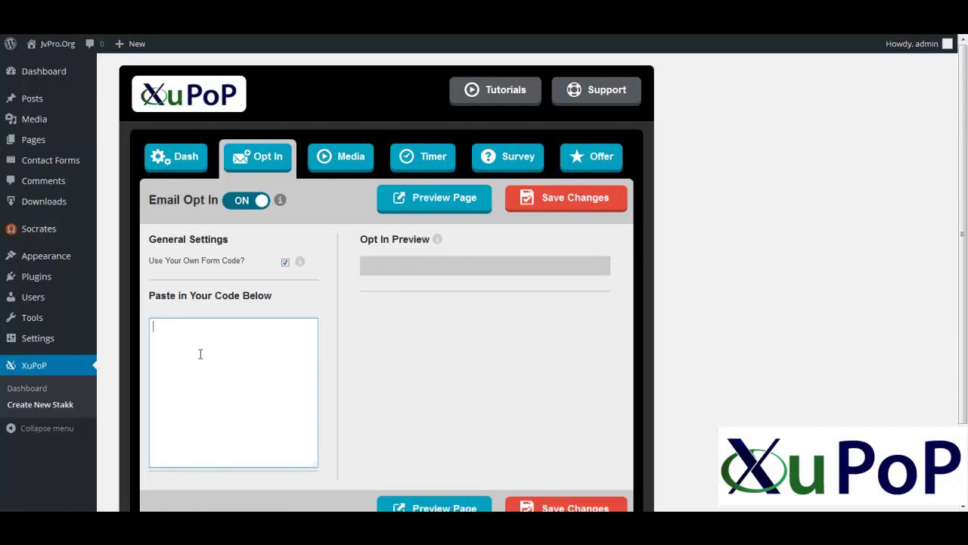
click(286, 263)
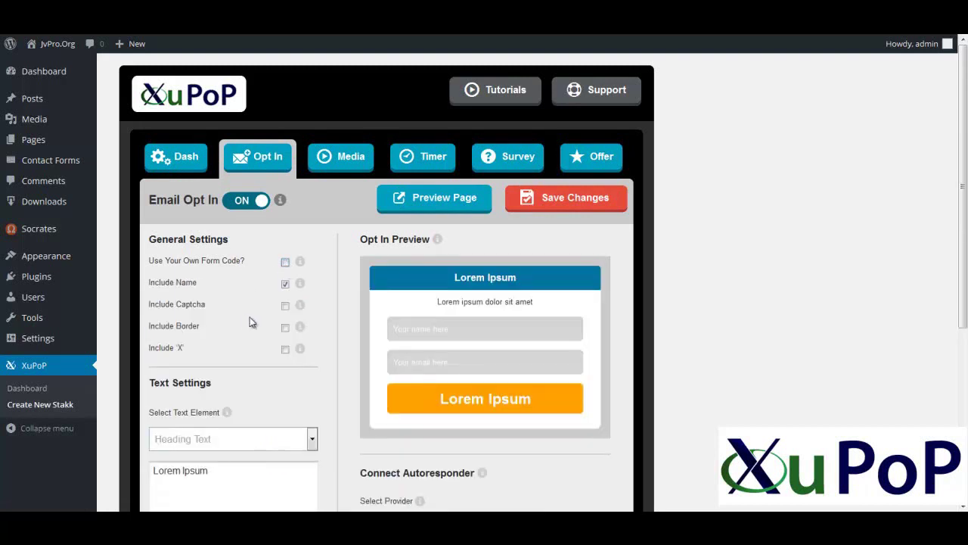
Remove the name field from the opt-in form and choose GetResponse as the autoresponder provider
click(285, 284)
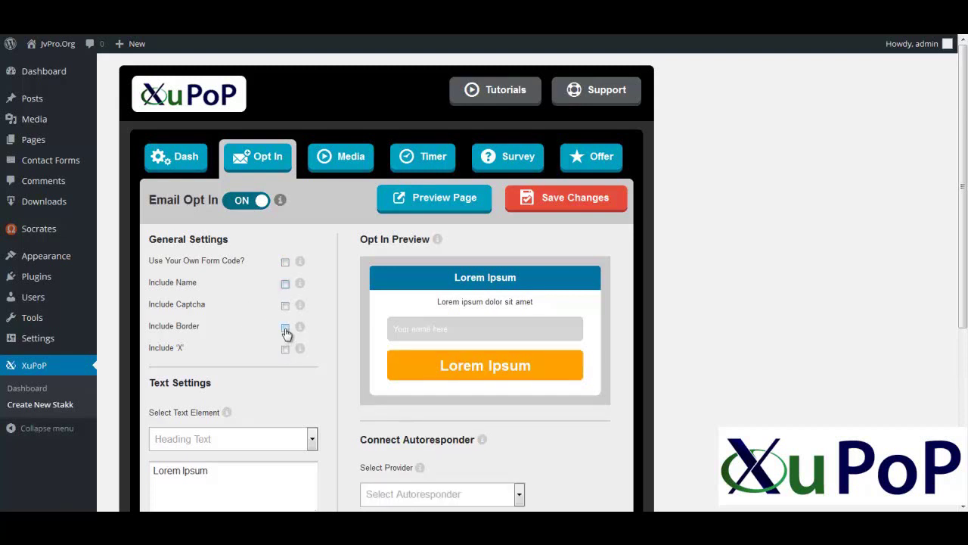
scroll(447, 400, down, 2)
click(447, 366)
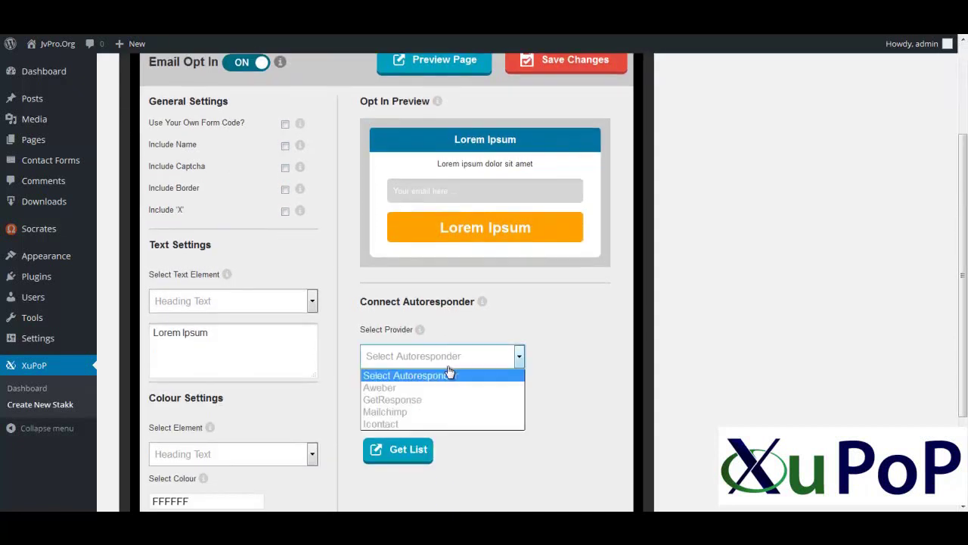
click(407, 390)
click(453, 364)
click(404, 403)
click(447, 367)
click(538, 367)
click(466, 413)
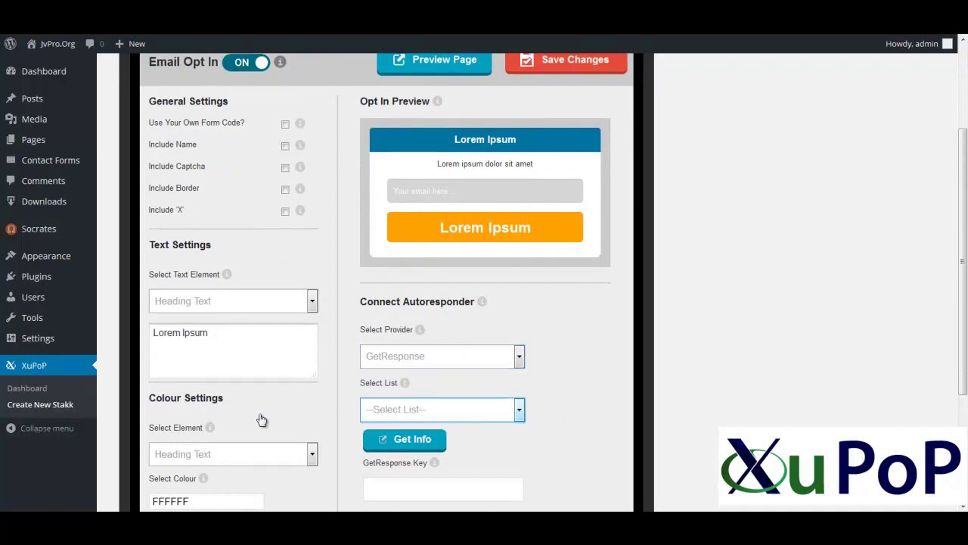
Look through the opt-in form's colour element list and view the colour picker for the heading text
scroll(260, 416, down, 2)
click(216, 324)
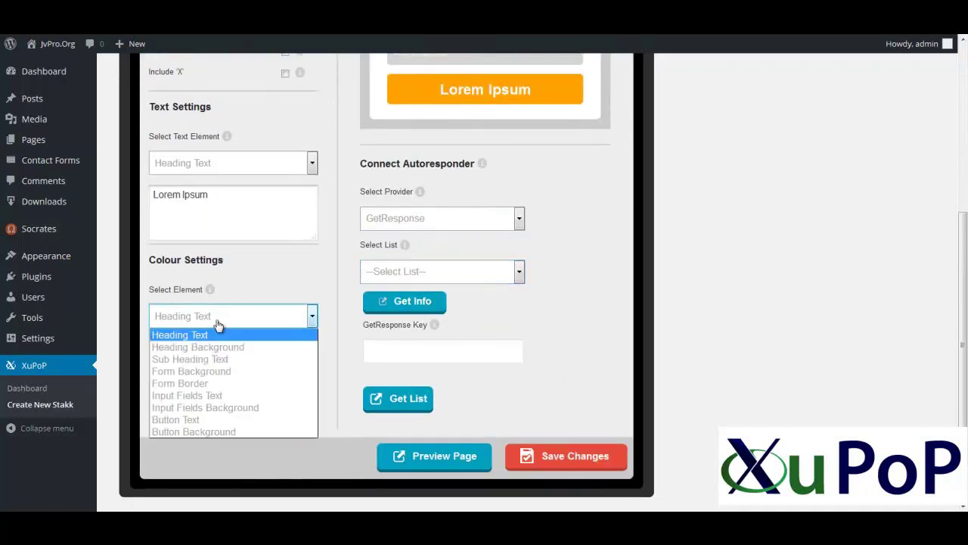
click(217, 332)
scroll(227, 378, up, 2)
scroll(227, 389, down, 1)
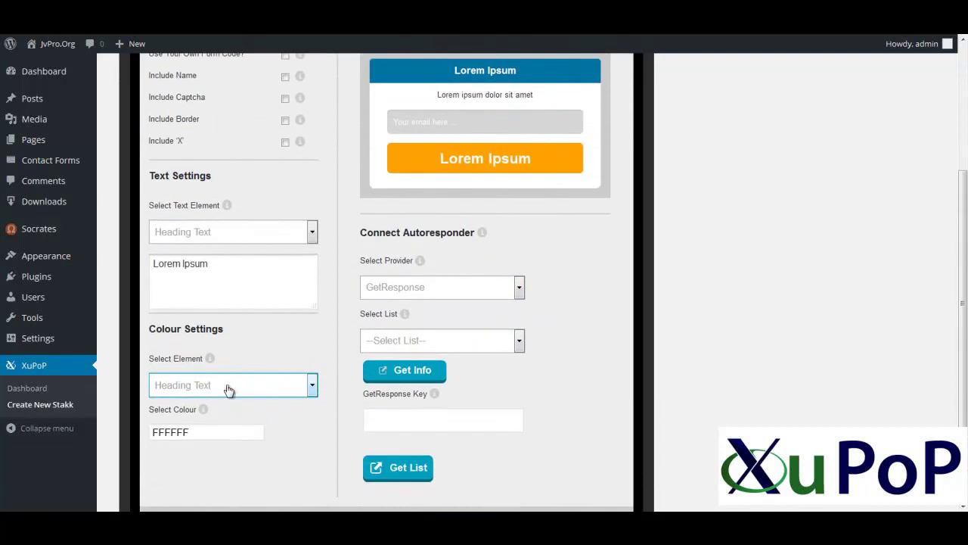
click(204, 429)
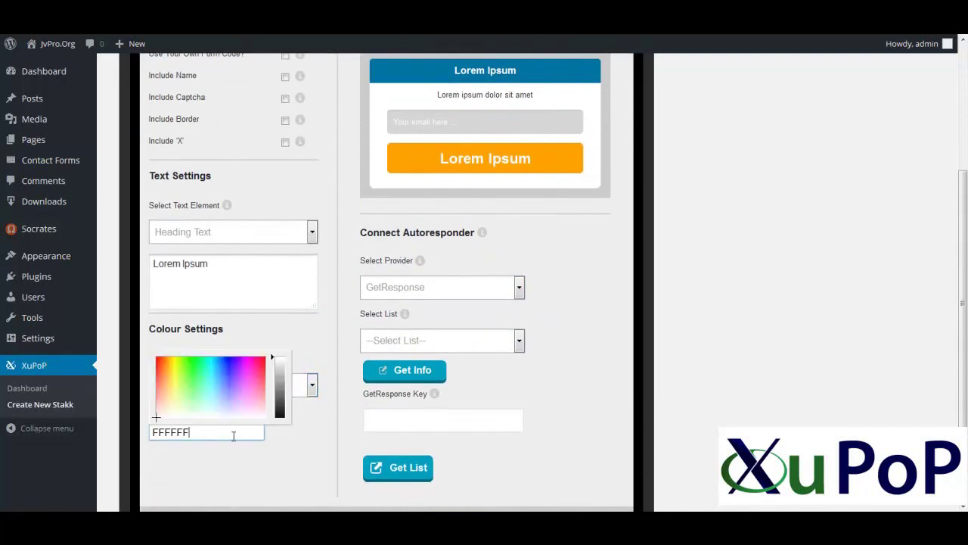
click(316, 451)
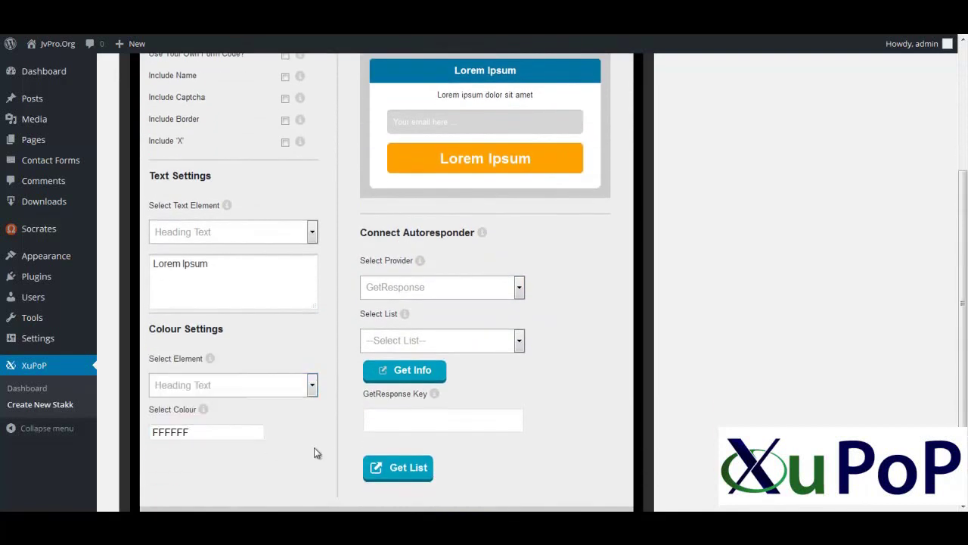
Set the opt-in form's sub heading text to "Get Instant Access"
click(223, 236)
click(206, 262)
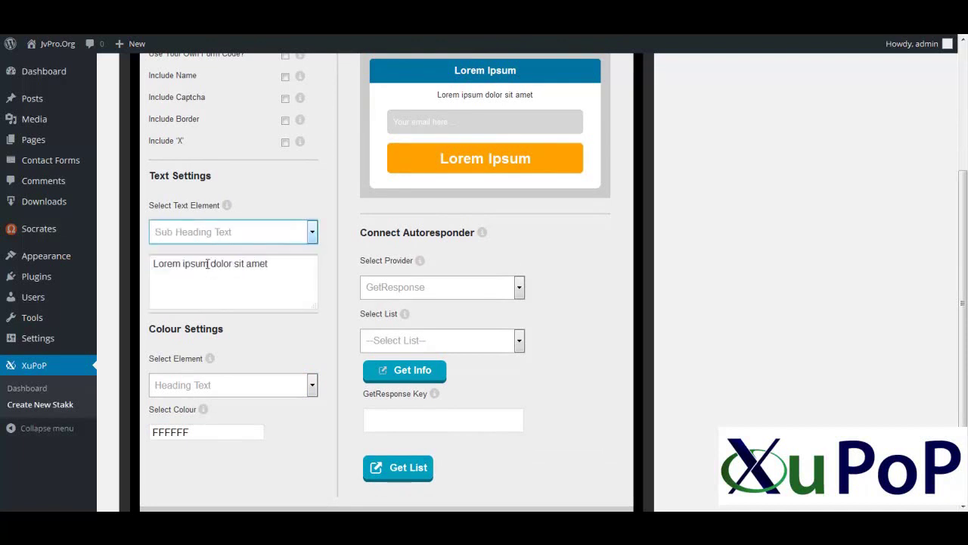
click(269, 266)
Set the opt-in form's button text to "Get Instant Access"
mouse_move(90, 270)
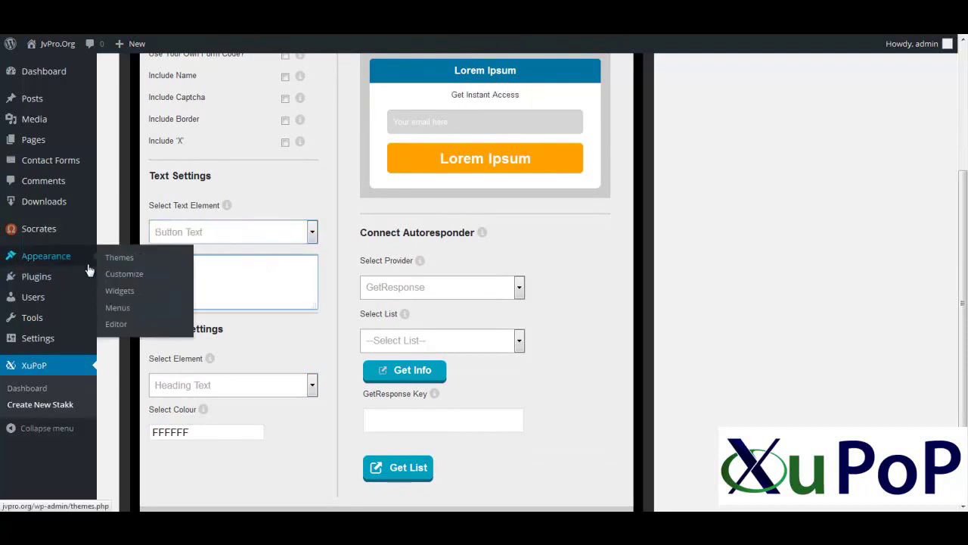
text(Get n)
key(BackSpace)
text(Instant Access)
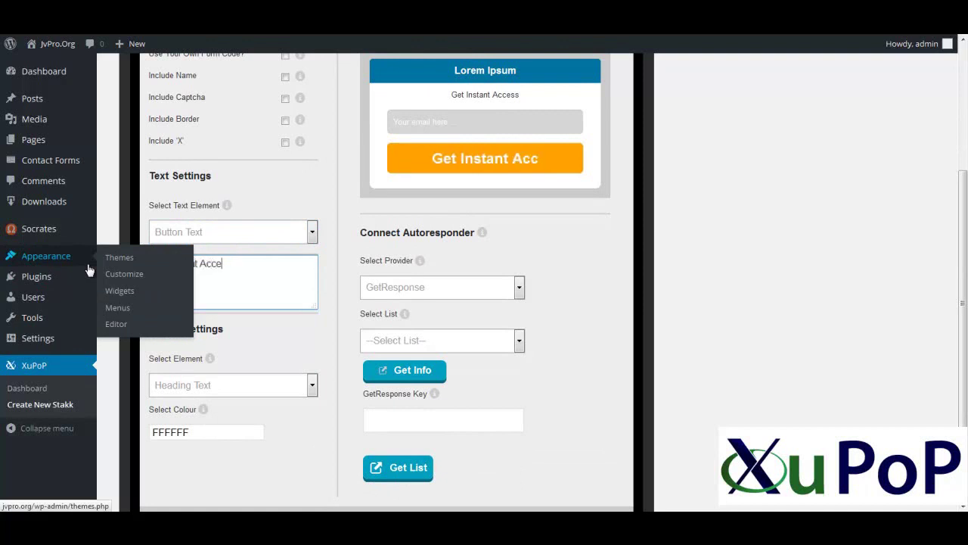
click(307, 333)
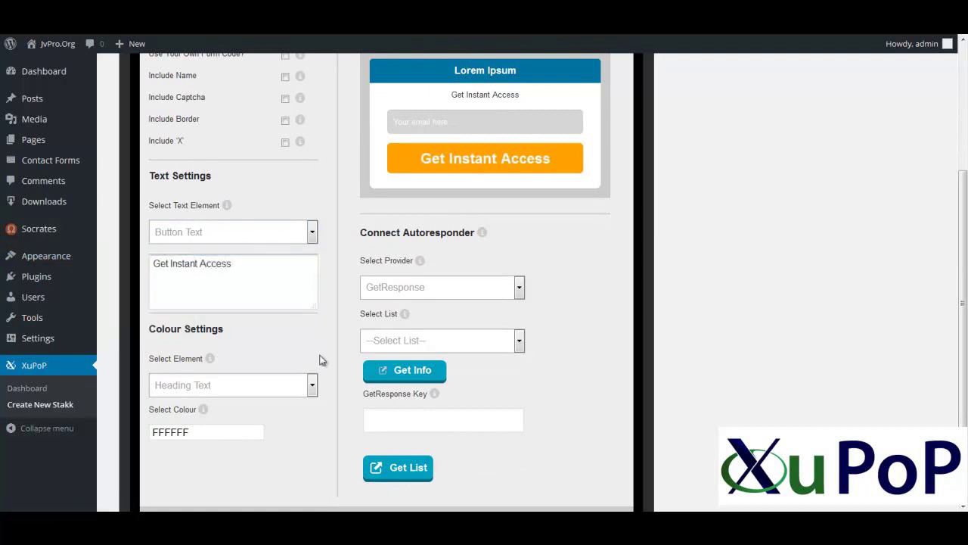
Switch the text settings back to the Sub Heading Text element
click(255, 236)
click(219, 263)
click(273, 339)
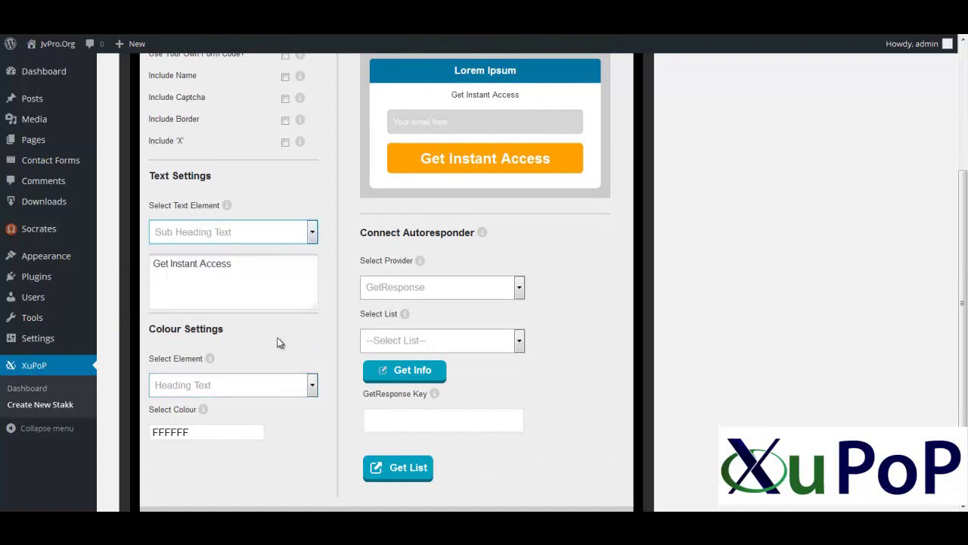
Open the Media settings, try the Image media type and switch the type back to Video
scroll(285, 354, up, 3)
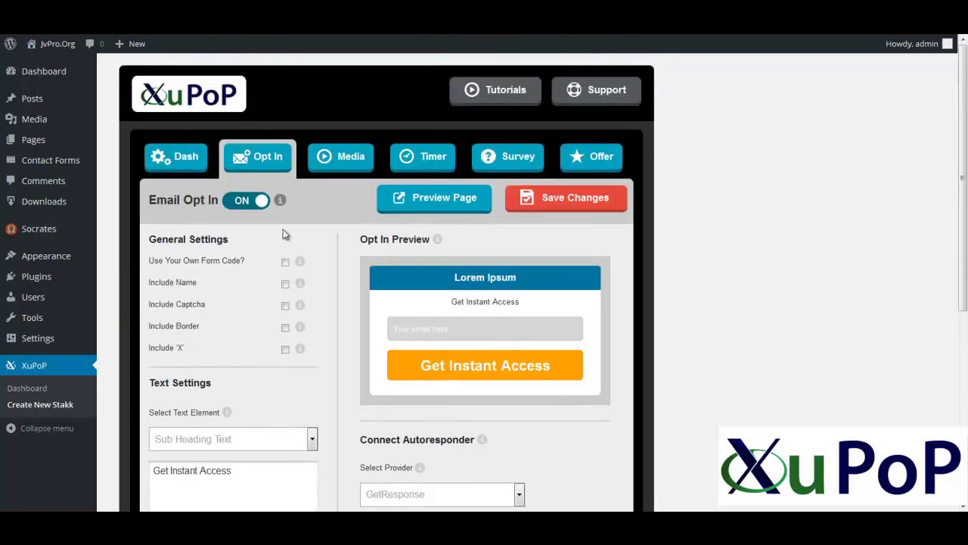
click(340, 160)
click(241, 297)
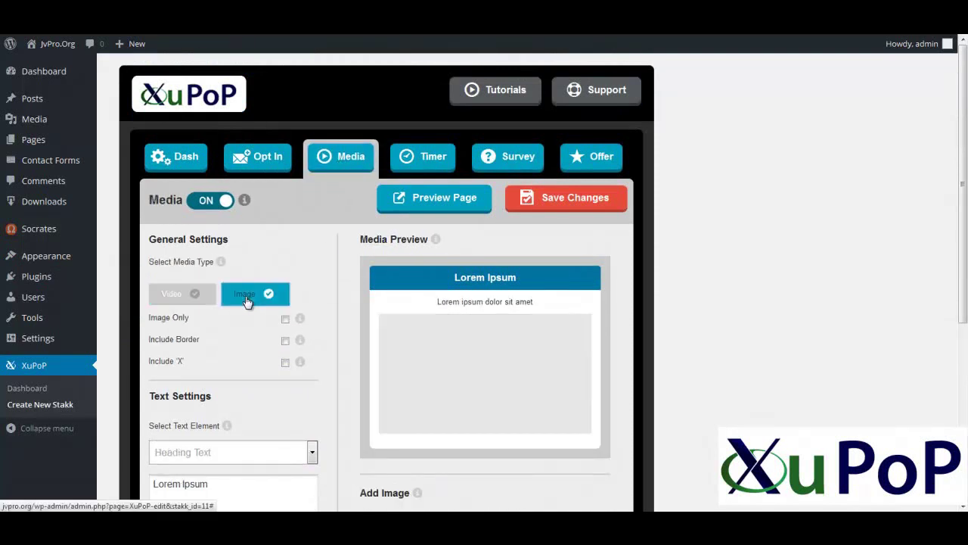
click(161, 294)
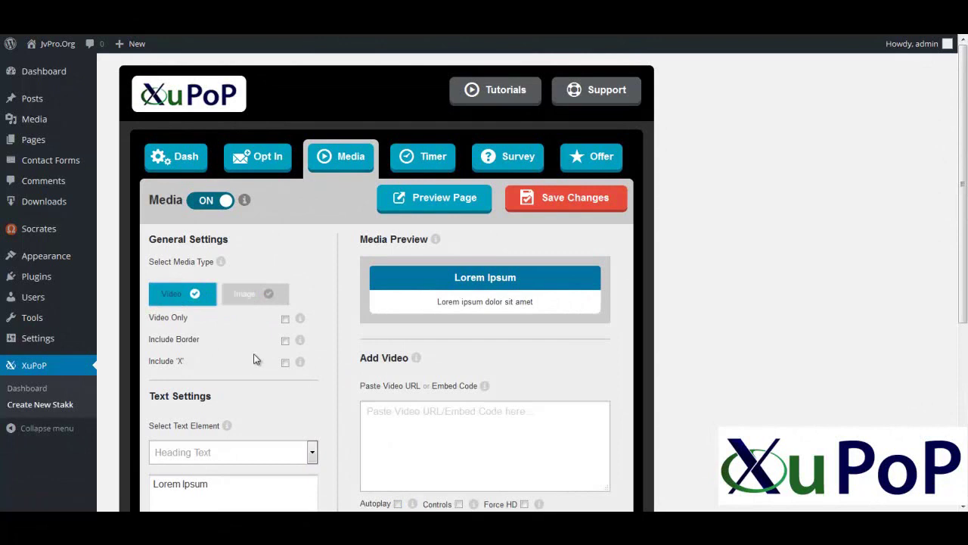
Enable Autoplay, Controls and Force HD for the pop-up's video
scroll(253, 360, down, 1)
click(448, 364)
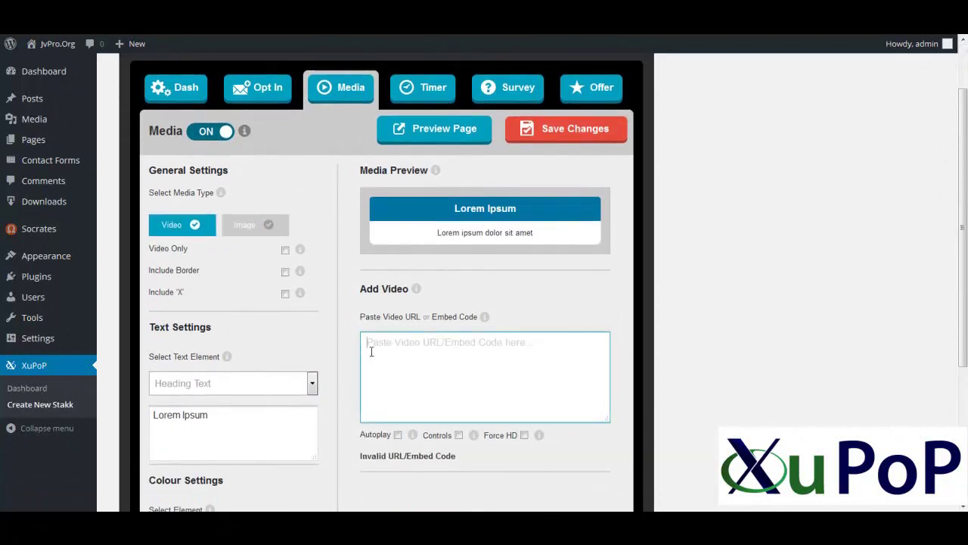
click(203, 384)
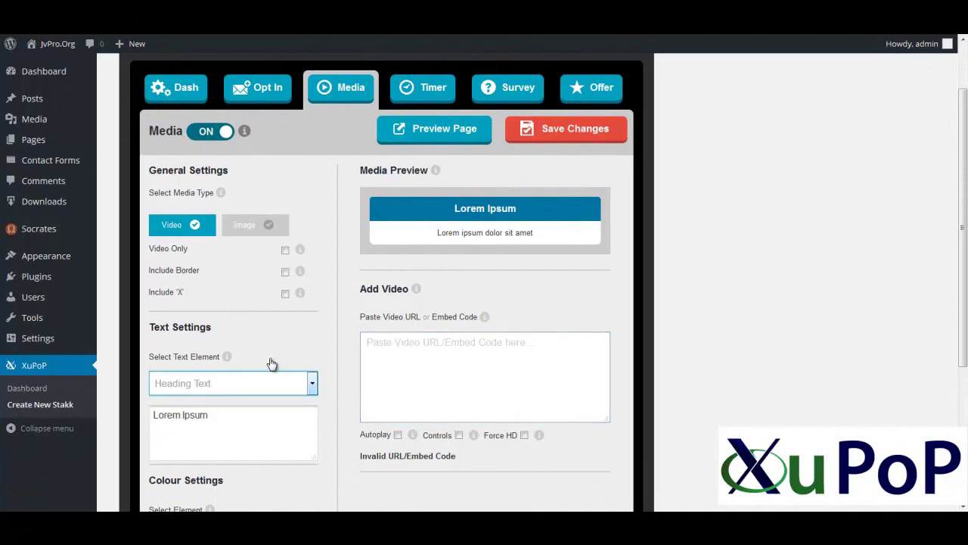
scroll(270, 360, down, 5)
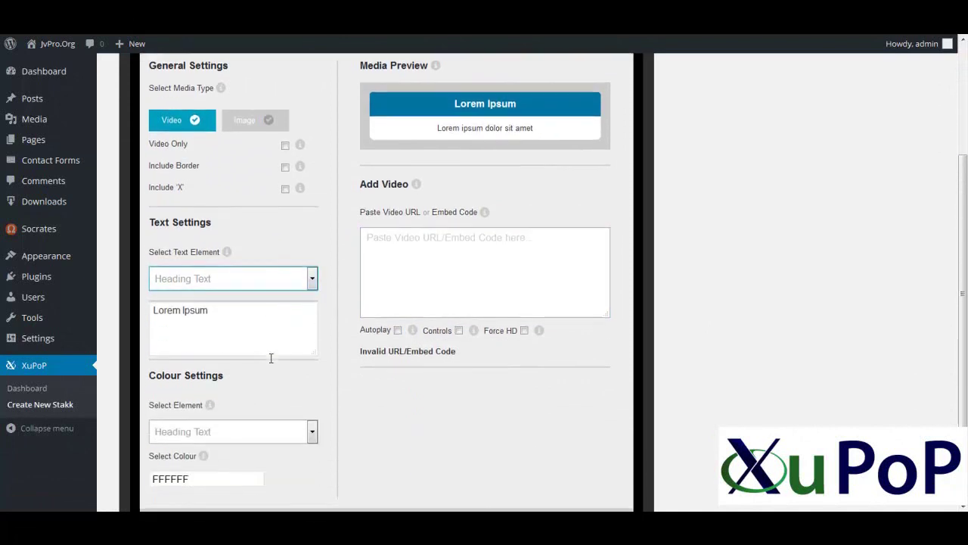
click(398, 228)
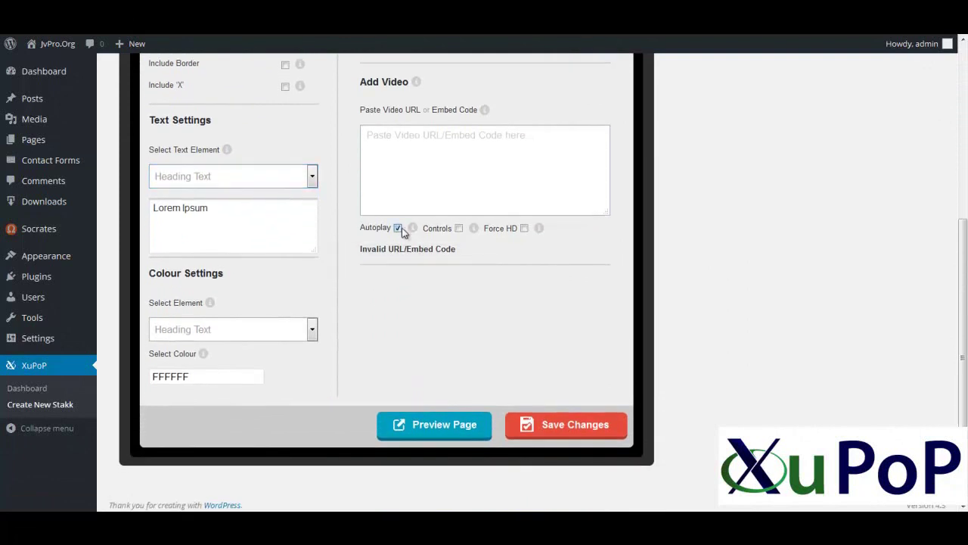
click(459, 229)
click(525, 230)
scroll(385, 235, up, 3)
scroll(385, 234, up, 2)
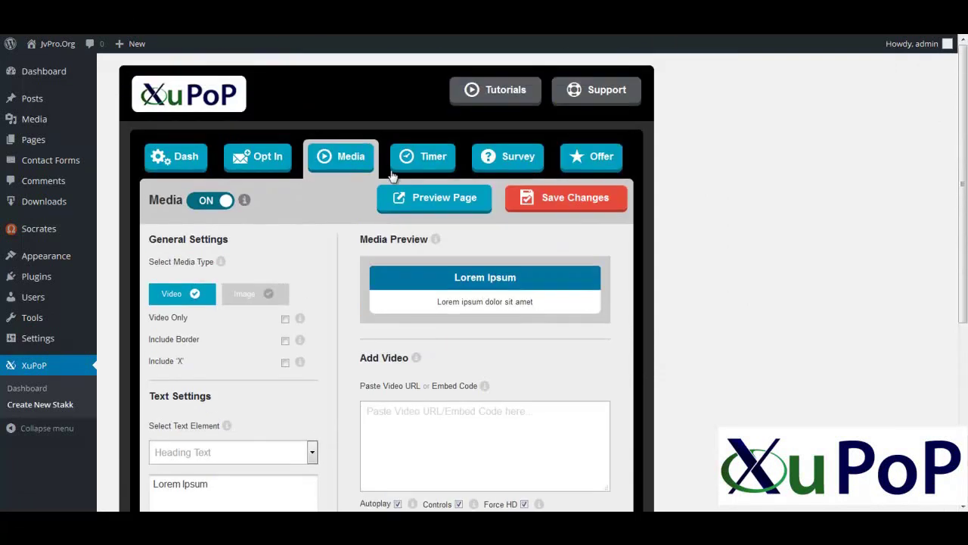
Open the Countdown Timer settings and set the end date to 8 September 2015 at 09:00
click(417, 153)
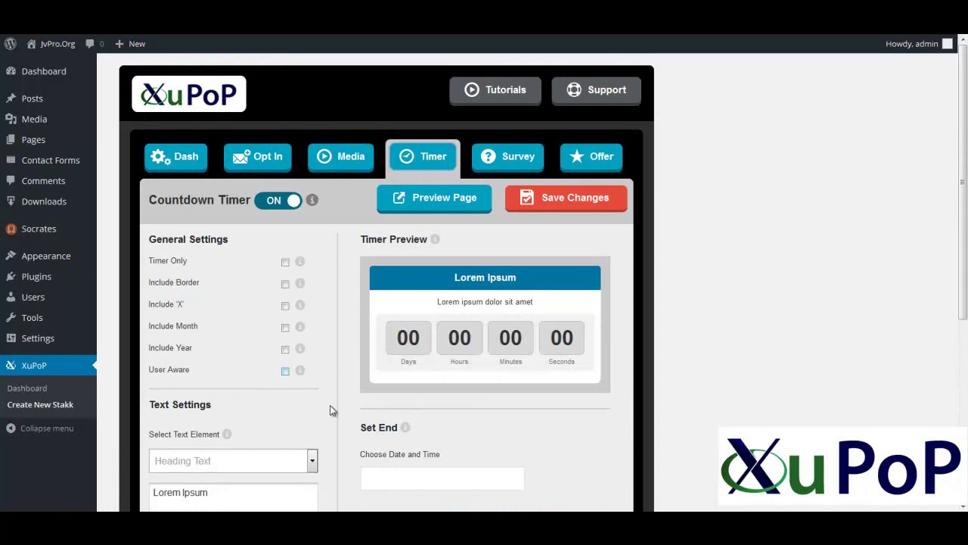
click(389, 478)
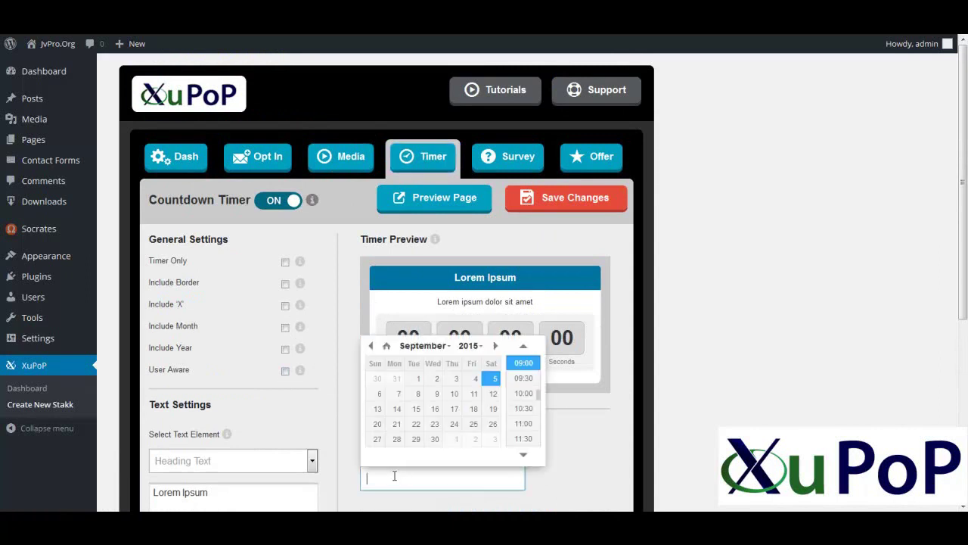
click(417, 394)
click(575, 429)
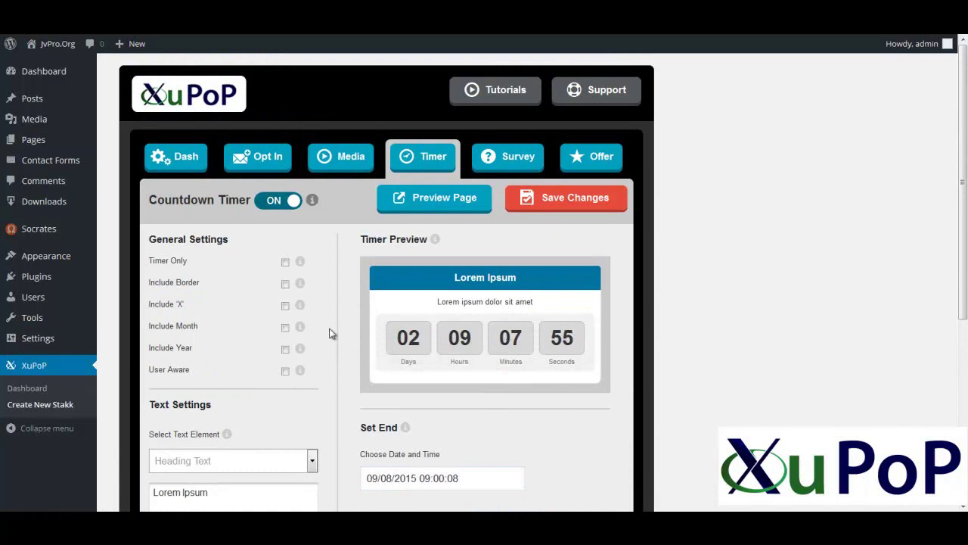
Make the countdown timer User Aware and set its number of days to 3
click(285, 331)
click(285, 331)
click(285, 371)
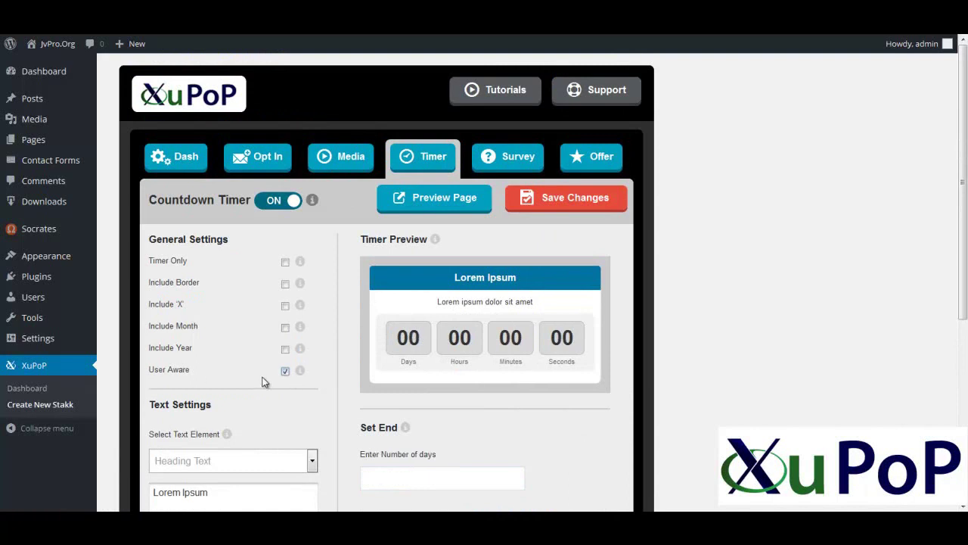
click(419, 478)
text(3)
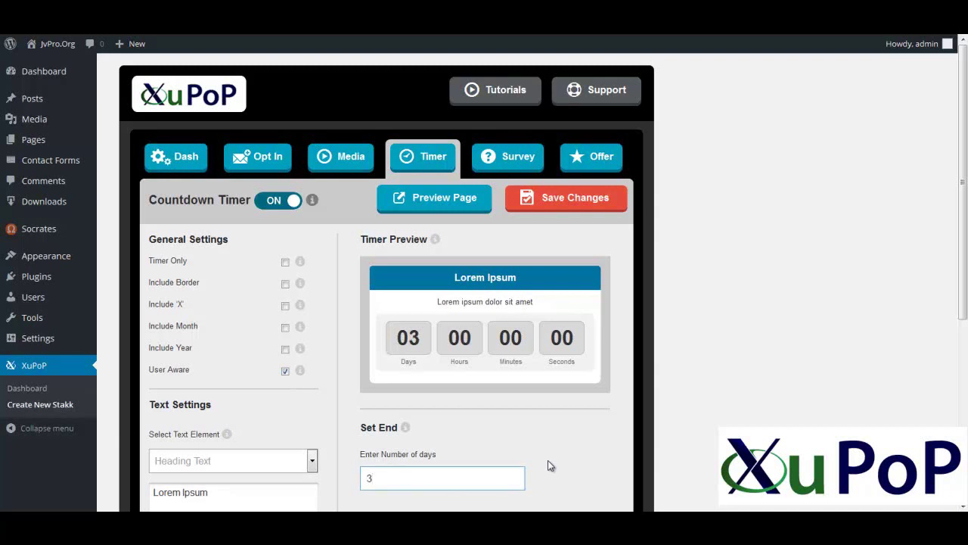
click(529, 403)
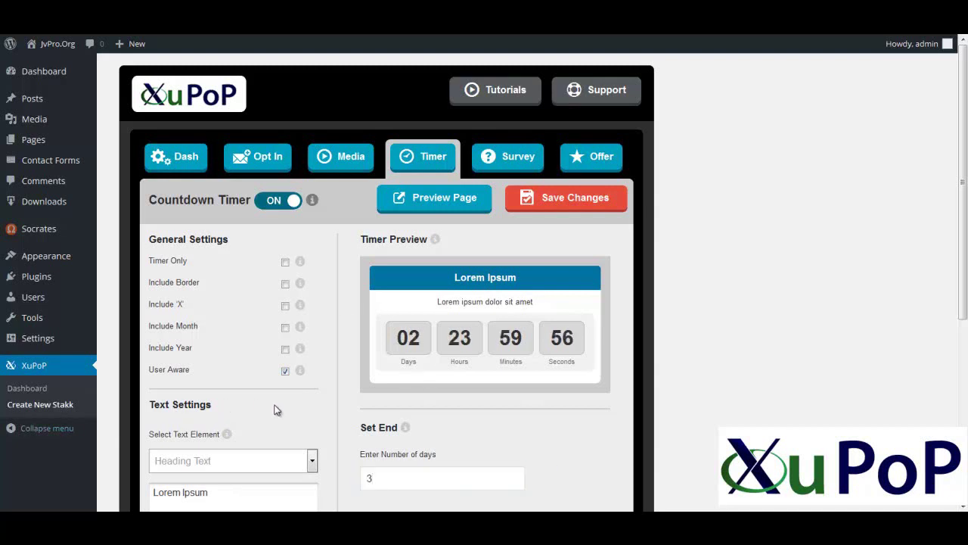
Look through the countdown timer's text elements, keeping Heading Text selected
scroll(277, 406, down, 1)
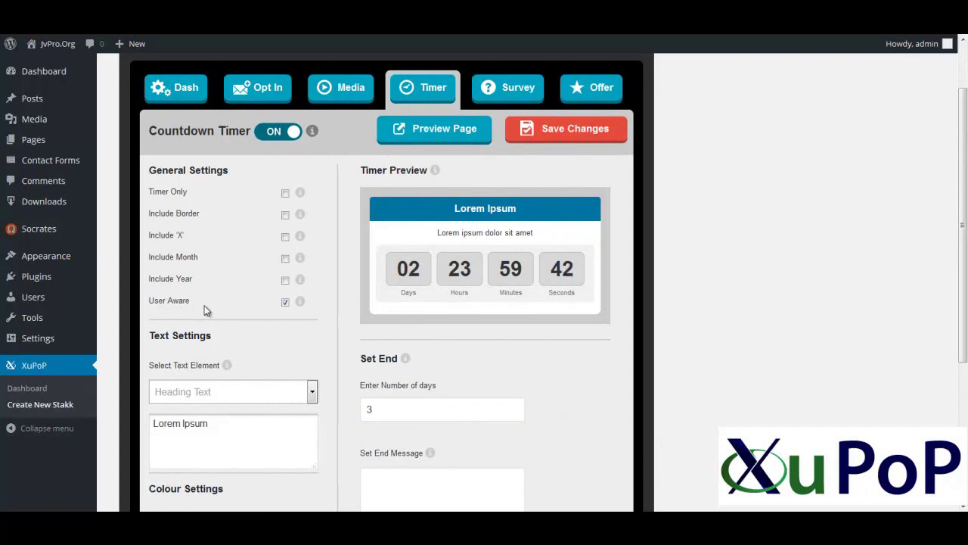
click(228, 389)
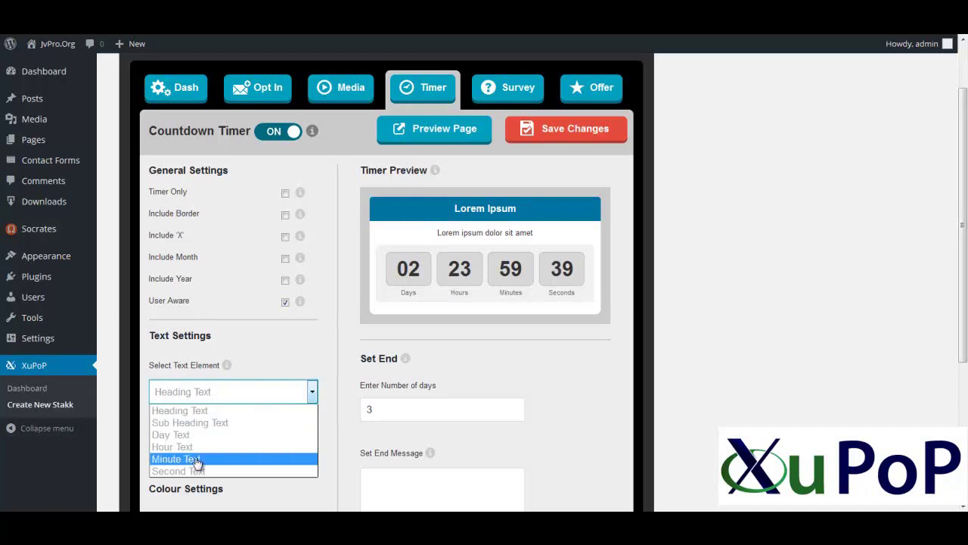
click(195, 416)
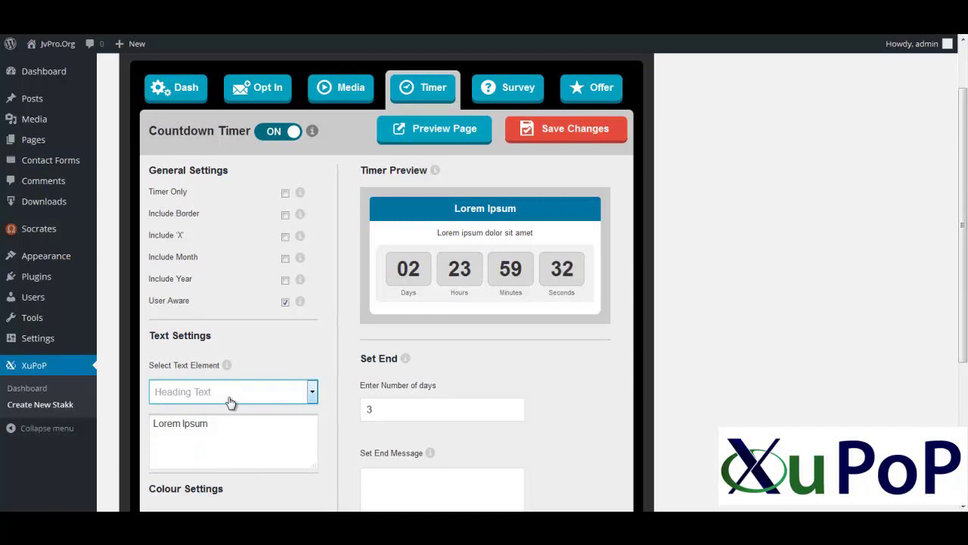
scroll(494, 242, up, 2)
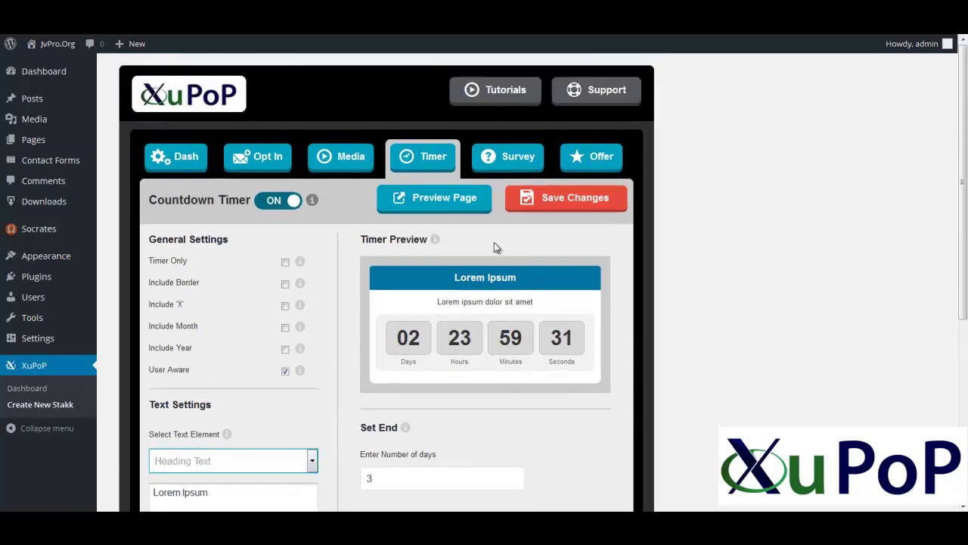
Open the Survey settings and set Question Text 1 to "Best Plugin Ever!"
click(514, 157)
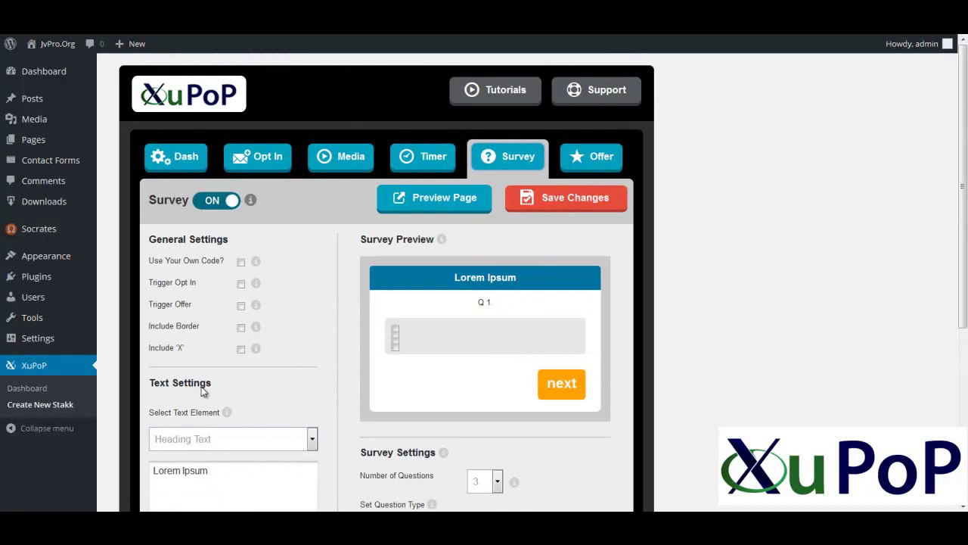
click(230, 440)
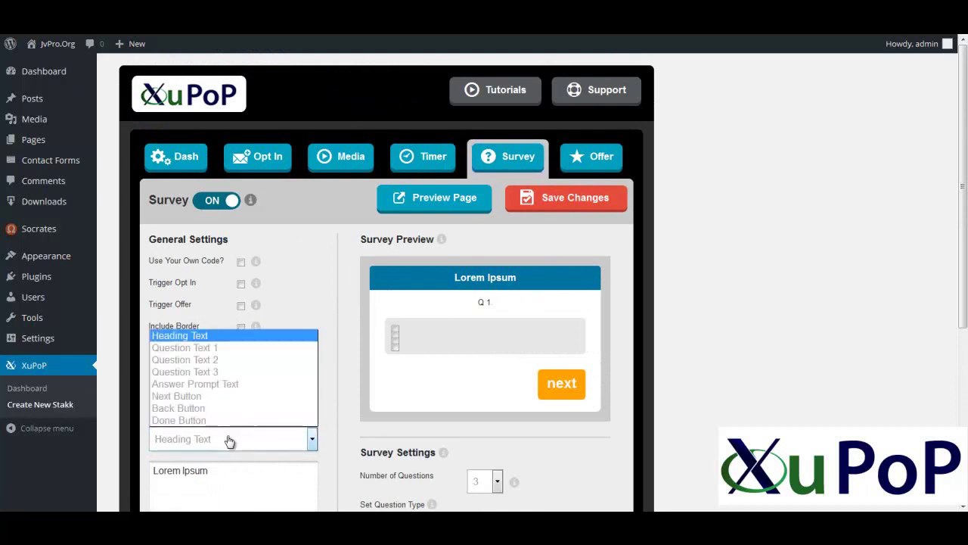
click(210, 347)
scroll(284, 345, down, 3)
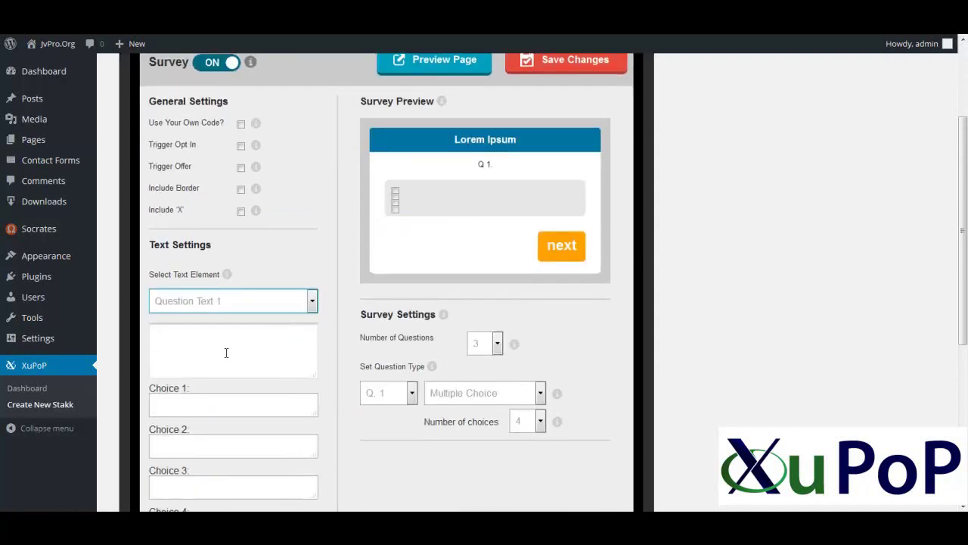
click(202, 404)
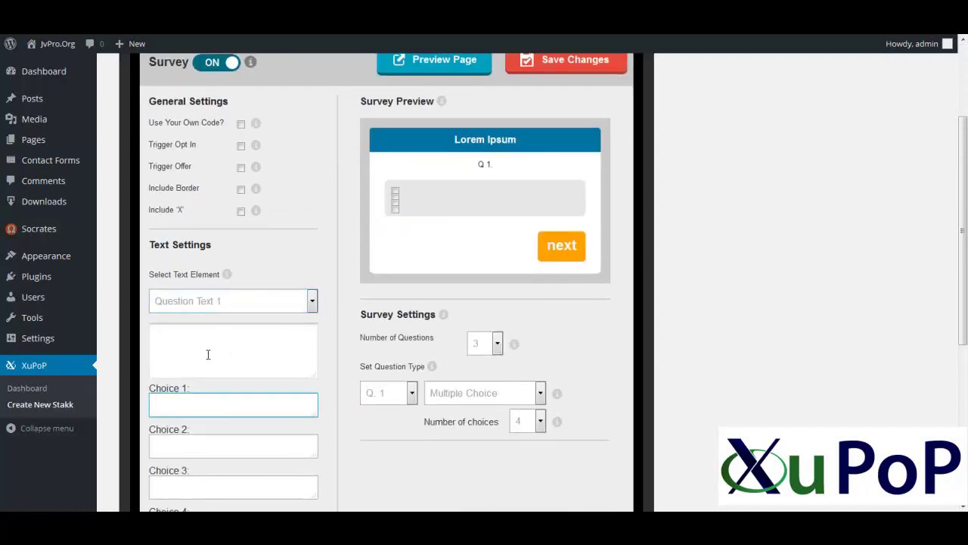
click(208, 354)
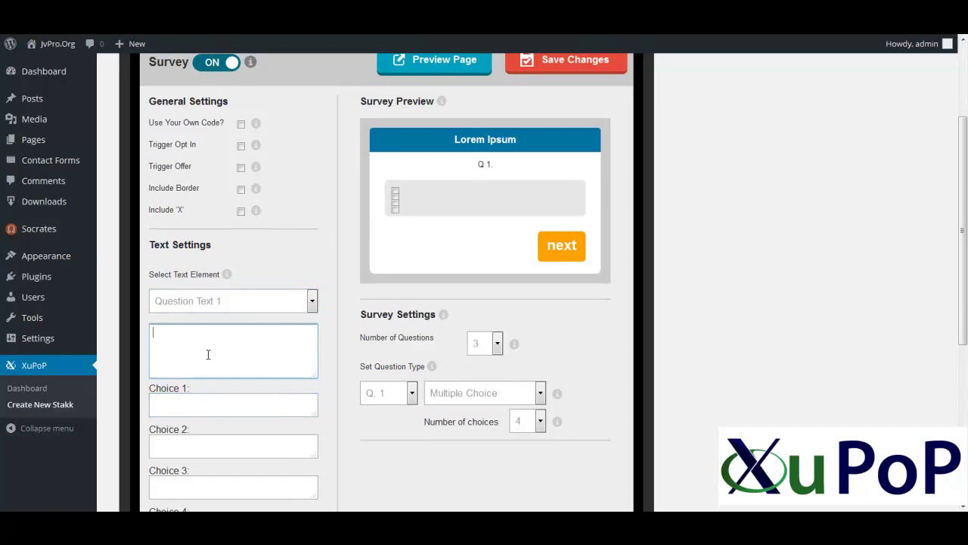
text(Best Plug)
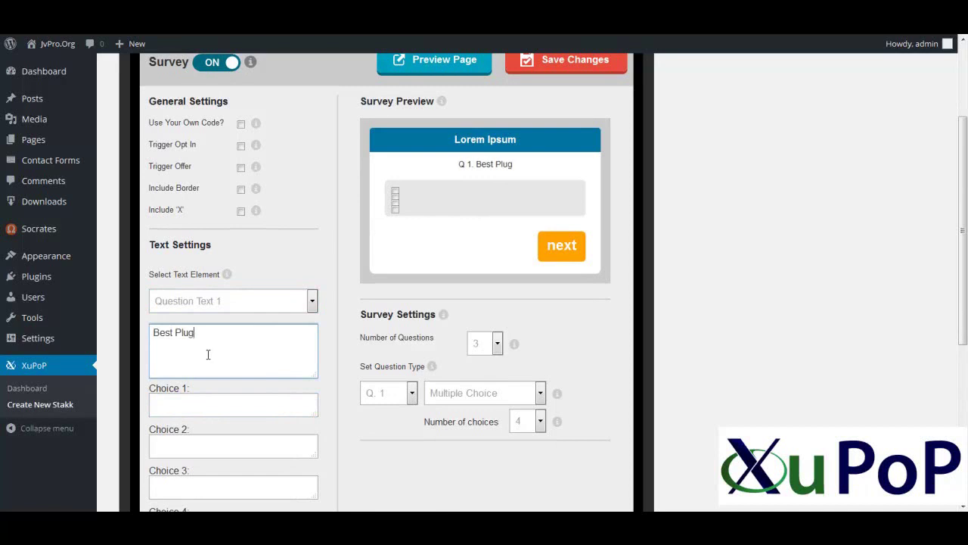
text(in Ever!)
click(189, 404)
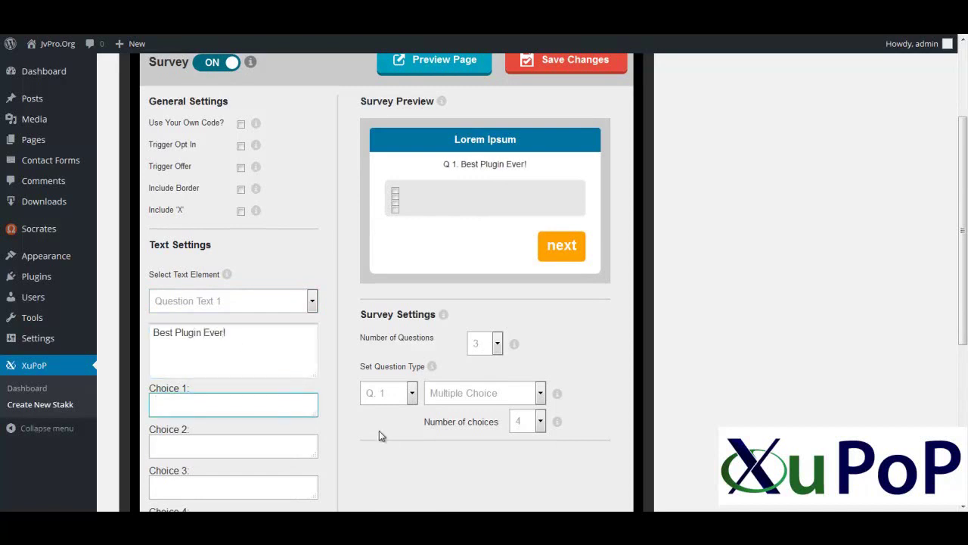
Open the Special Offer settings and set the CTA button text to "Get Instant Access"
scroll(379, 431, up, 2)
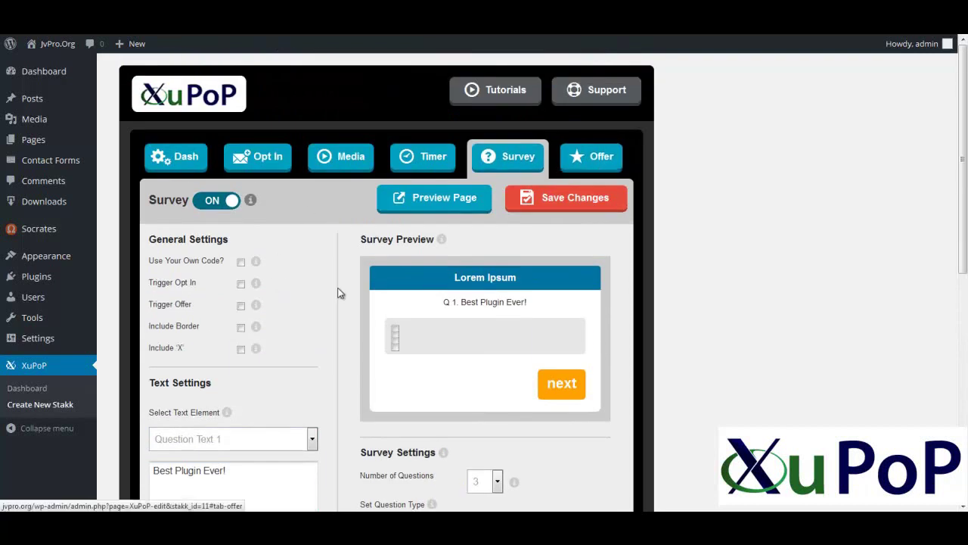
click(579, 156)
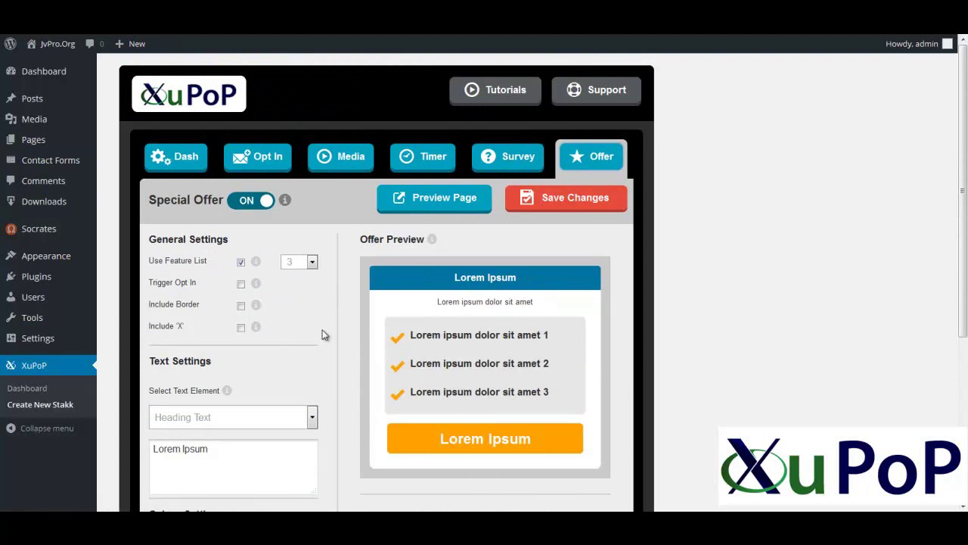
scroll(322, 334, down, 1)
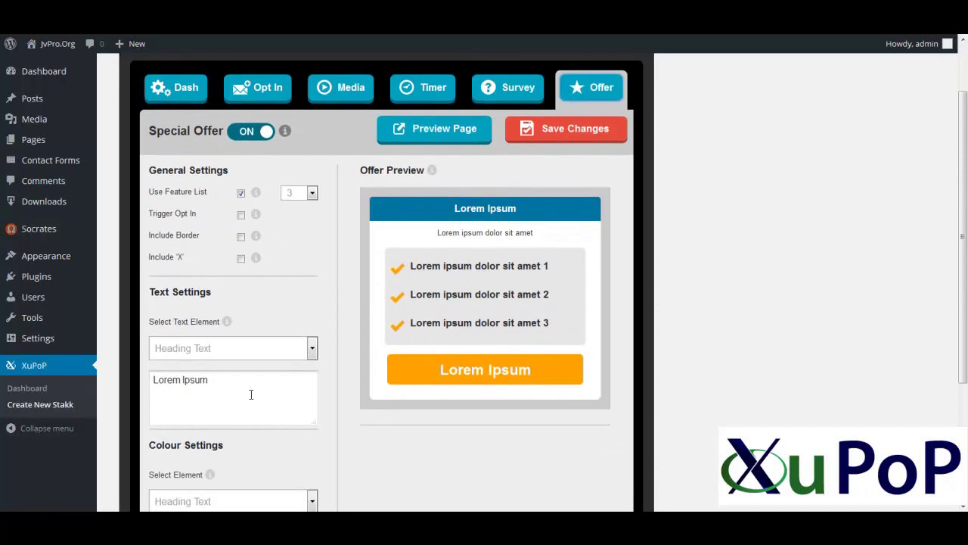
click(239, 352)
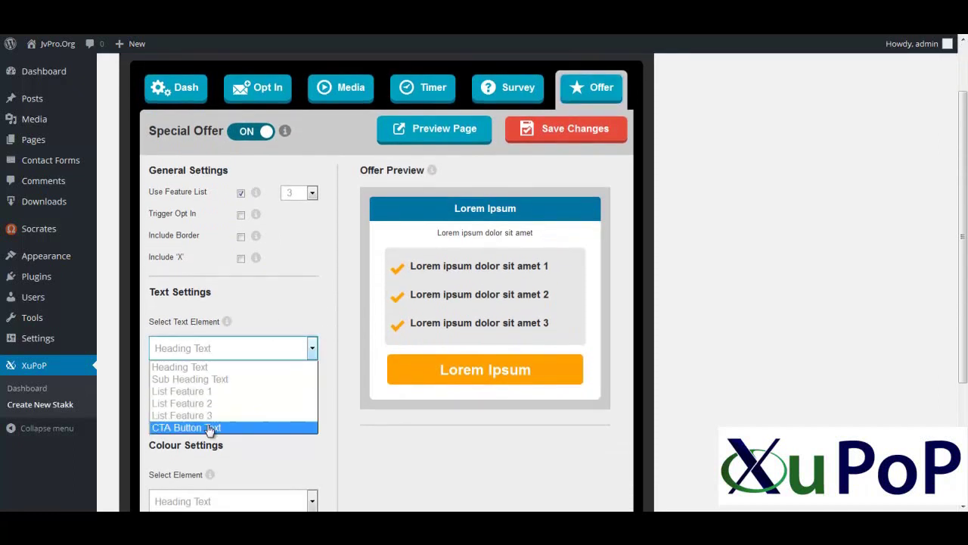
click(212, 426)
drag(215, 380, 117, 381)
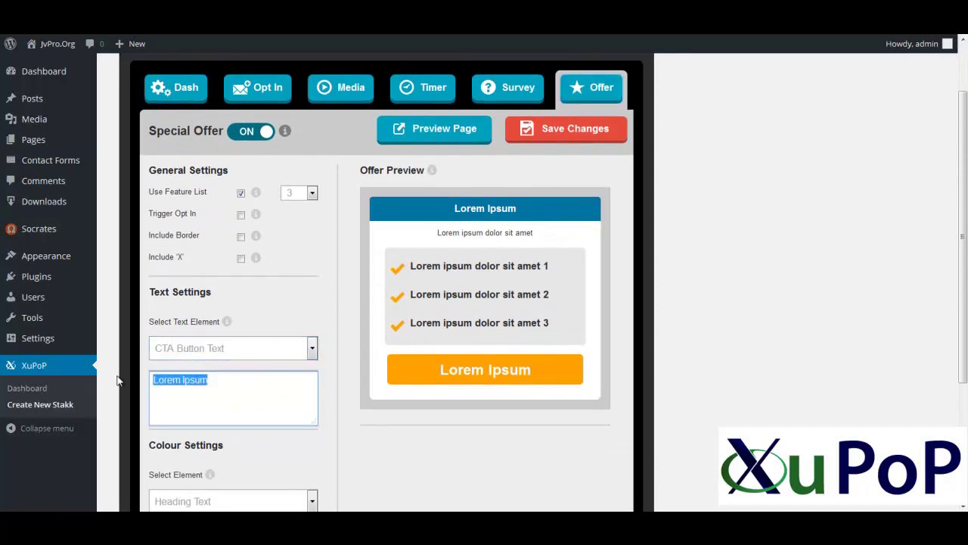
text(Get Instant)
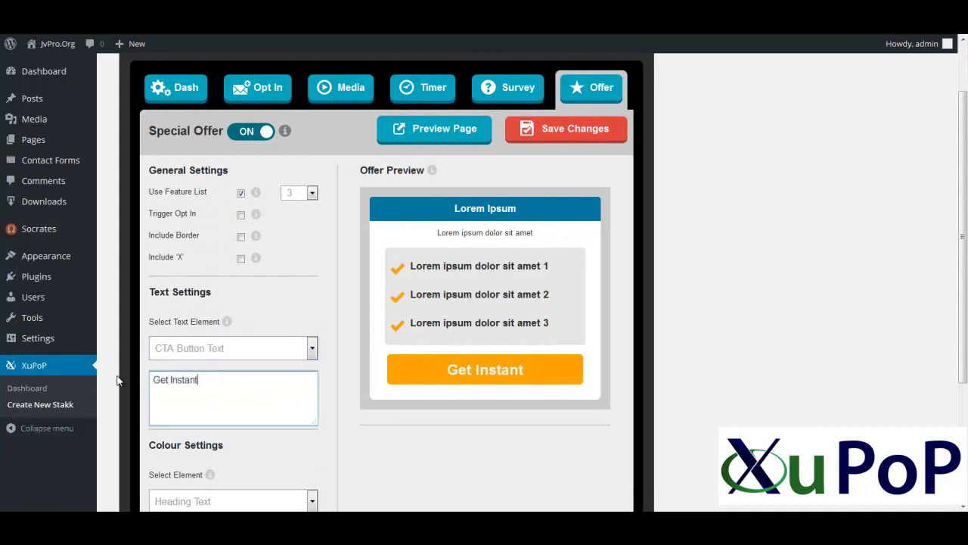
text( Access)
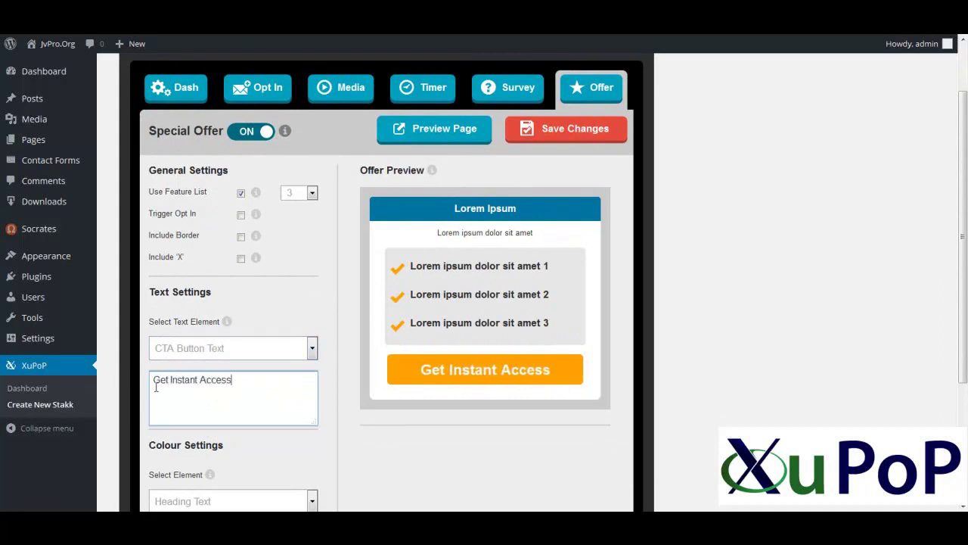
click(365, 474)
Set the special offer's List Feature 1 text to "Best Plugin Ever"
scroll(365, 474, up, 2)
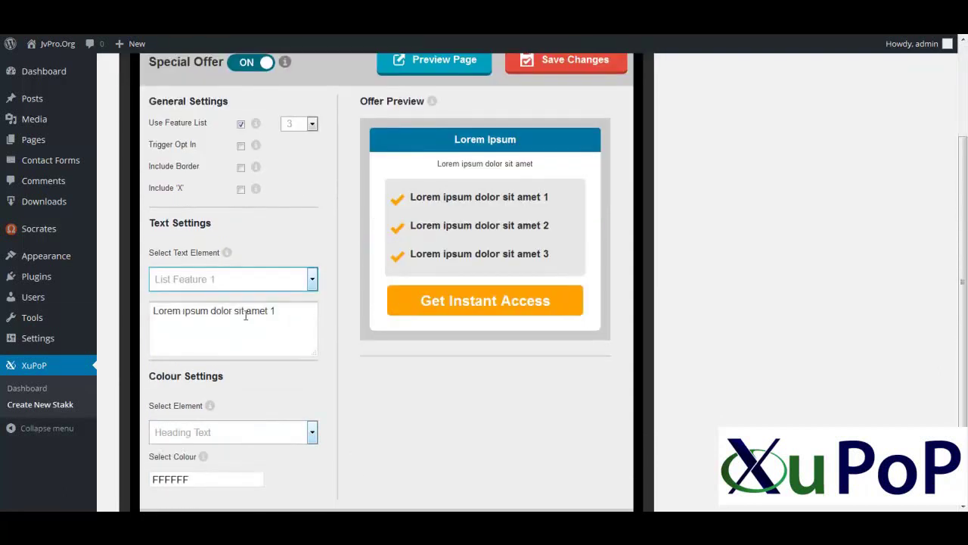
triple_click(245, 316)
mouse_move(69, 320)
text(Best Pl)
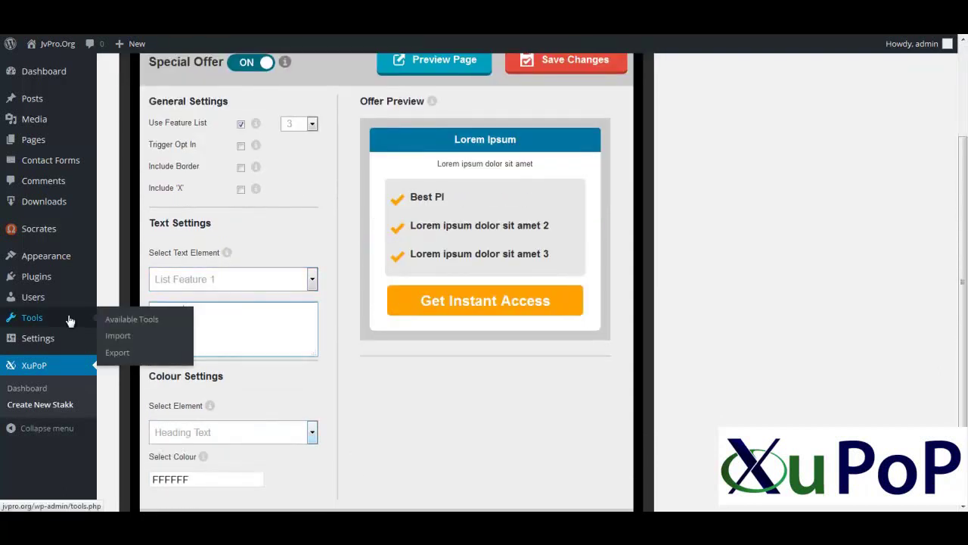
text(ugin Ever)
Set the special offer's List Feature 2 text to "5 in 1 conversion system"
click(227, 279)
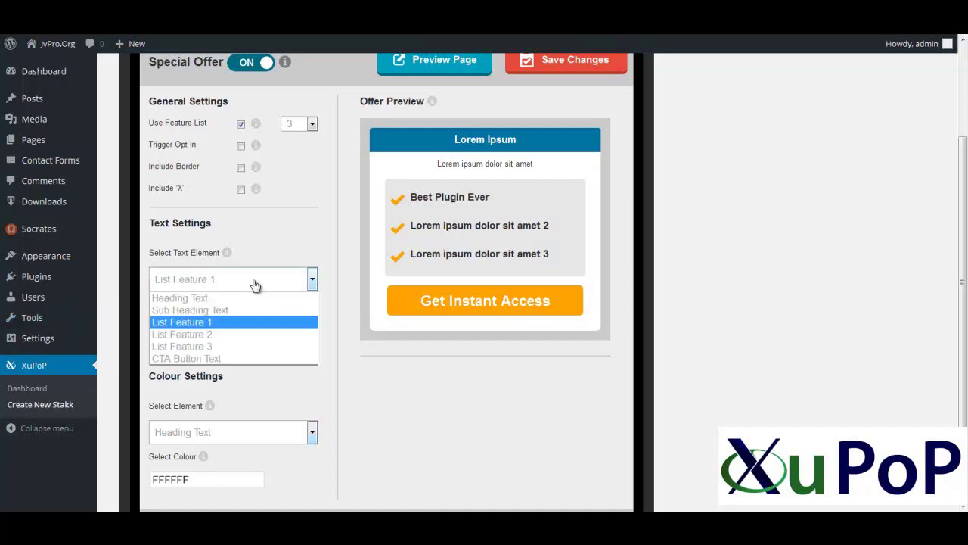
click(208, 335)
triple_click(283, 311)
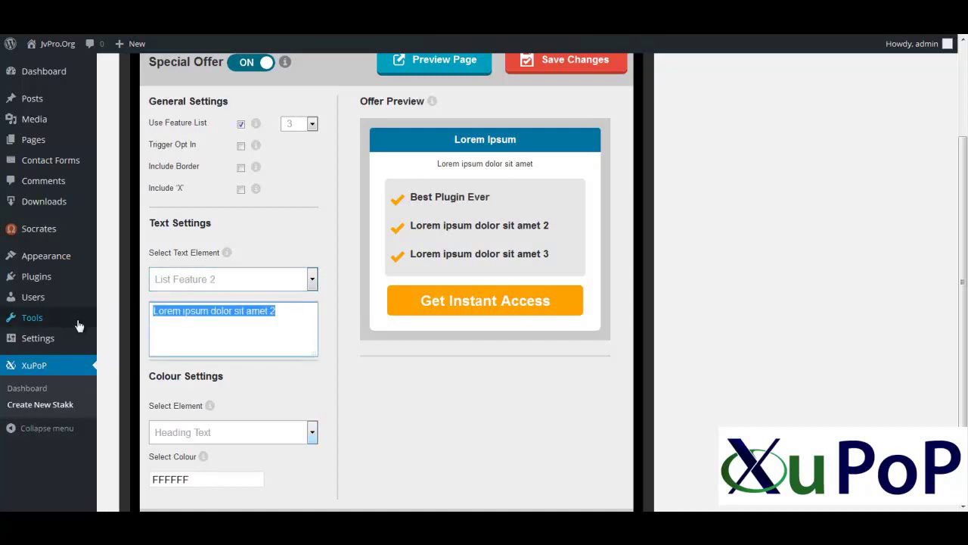
mouse_move(76, 324)
text(5 in1)
key(BackSpace)
text(1 conve)
text(rsion sys)
text(tem)
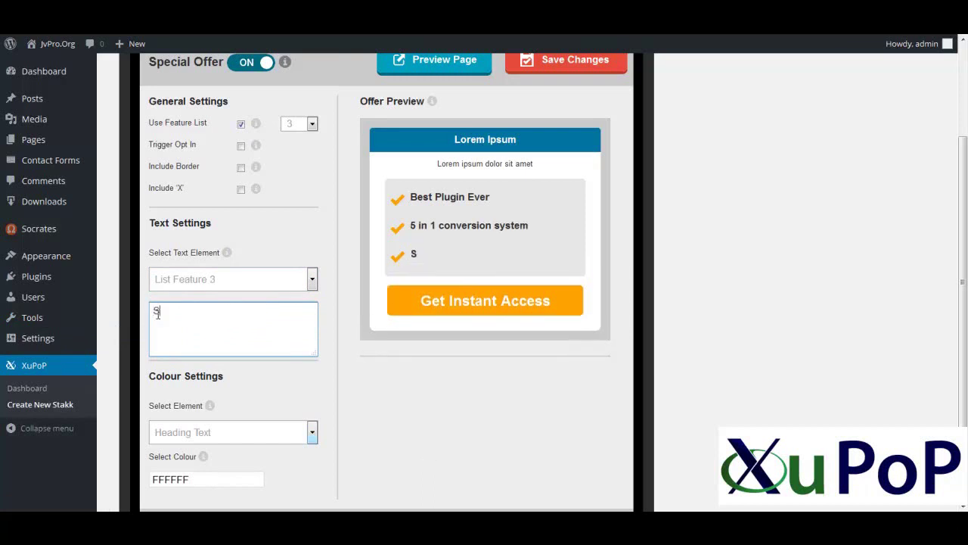
Set the special offer's List Feature 3 text to "Skyrocket Your sites profits" and save the changes
text(ky)
text(rocket Your sistes)
key(BackSpace)
key(BackSpace)
key(BackSpace)
key(BackSpace)
key(BackSpace)
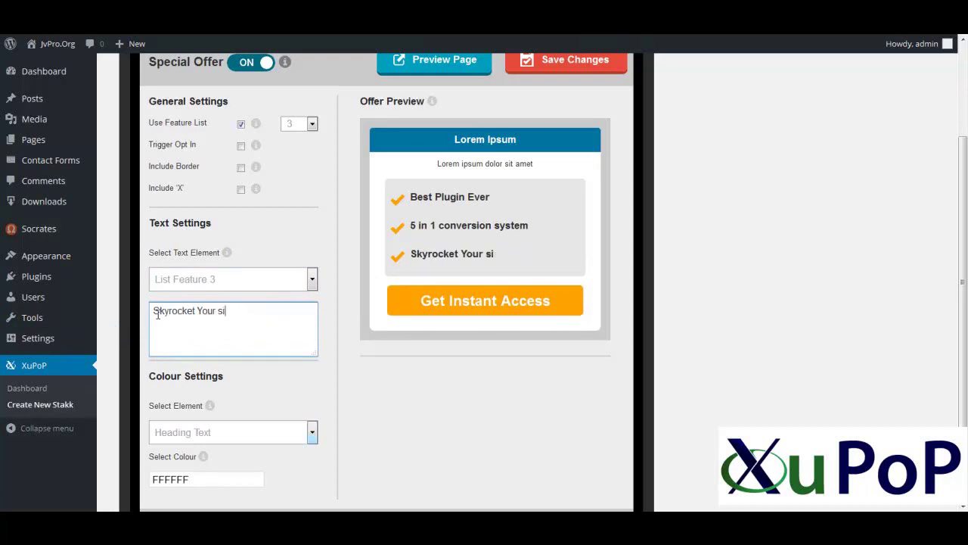
text(tes profits)
click(454, 505)
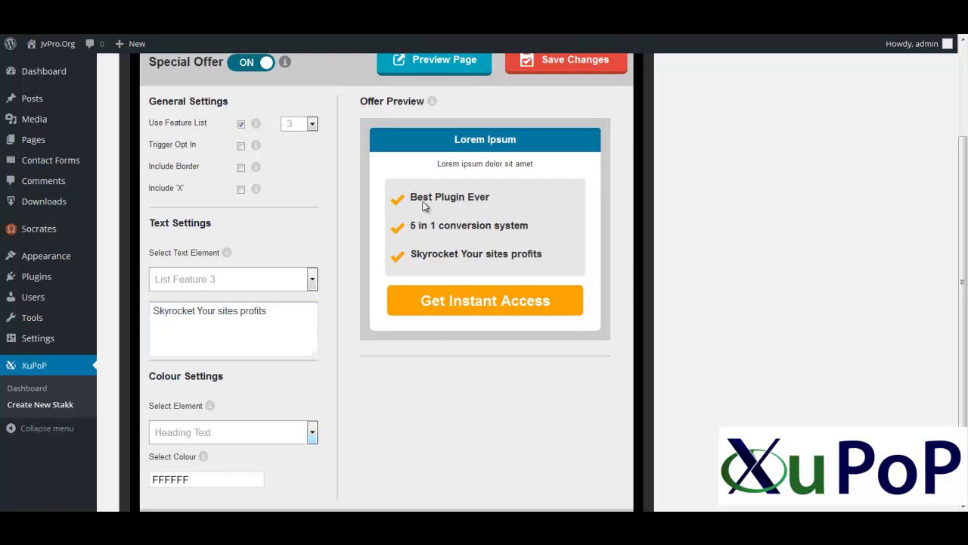
click(523, 61)
scroll(384, 329, up, 2)
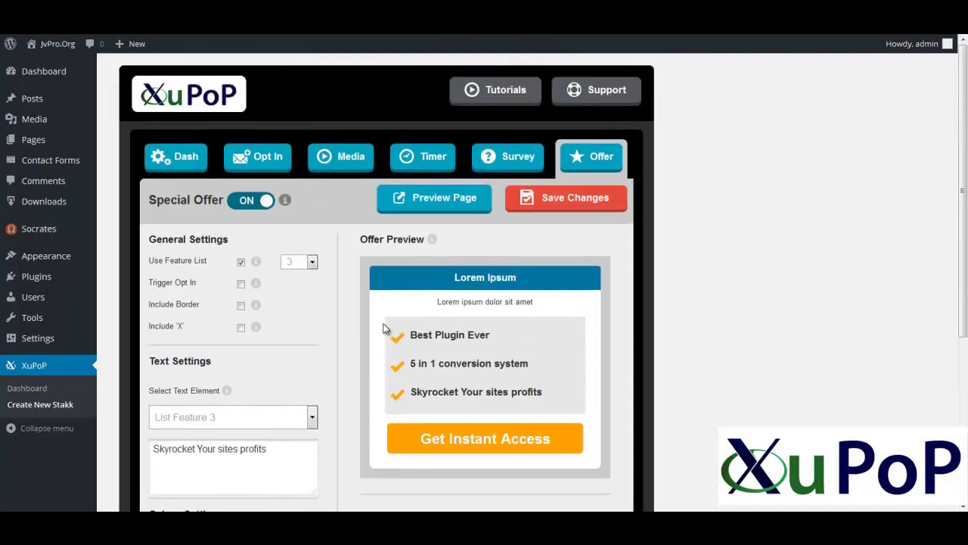